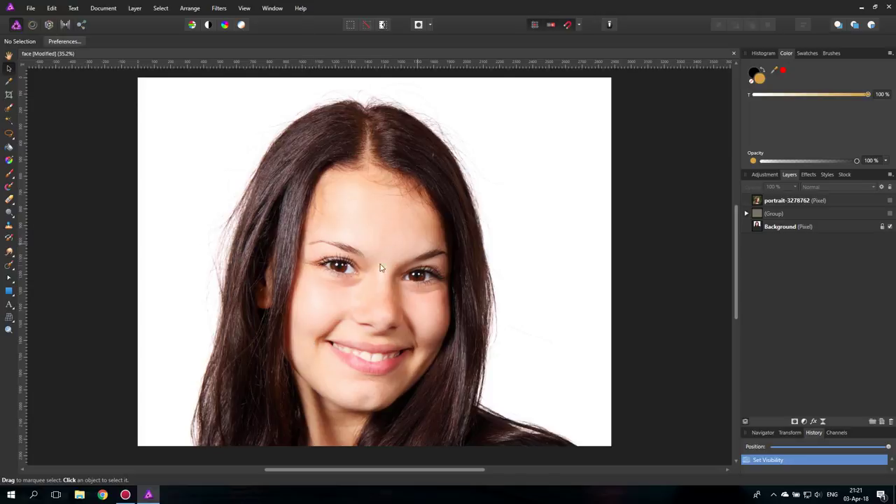
# Check the green-background portrait, then delete the old adjustment (Group) layer
pyautogui.click(889, 200)
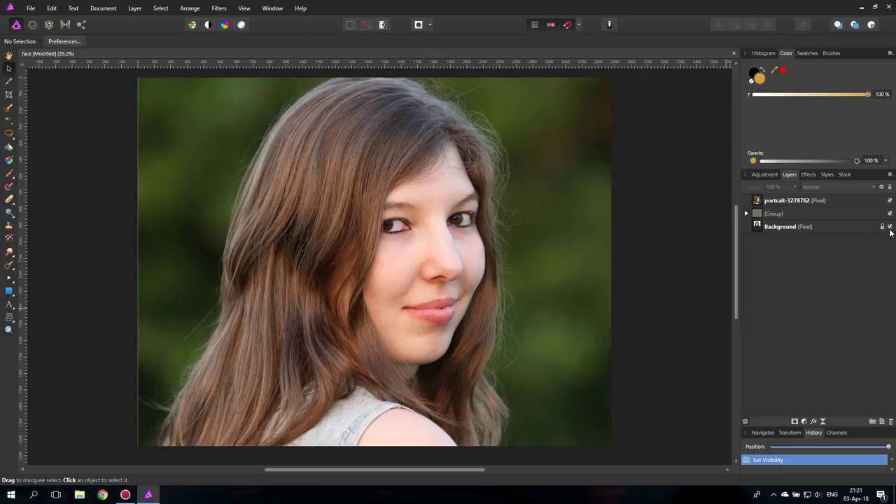
pyautogui.click(889, 201)
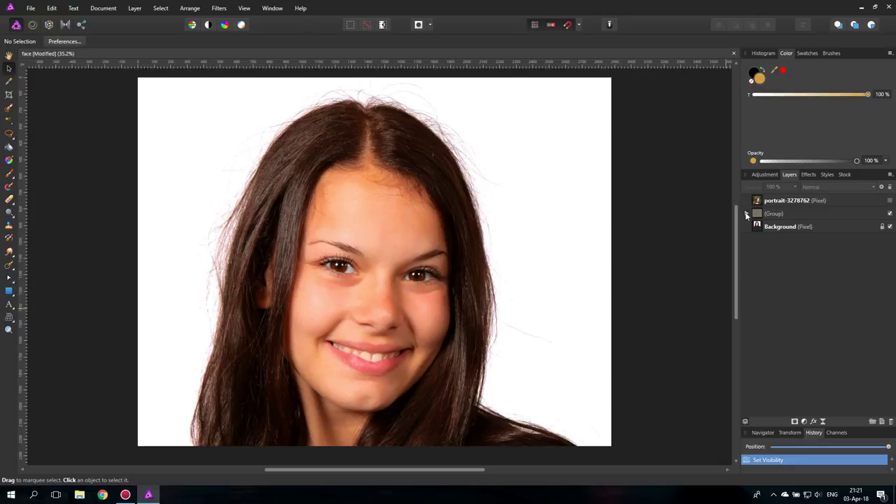
pyautogui.click(817, 214)
pyautogui.click(890, 421)
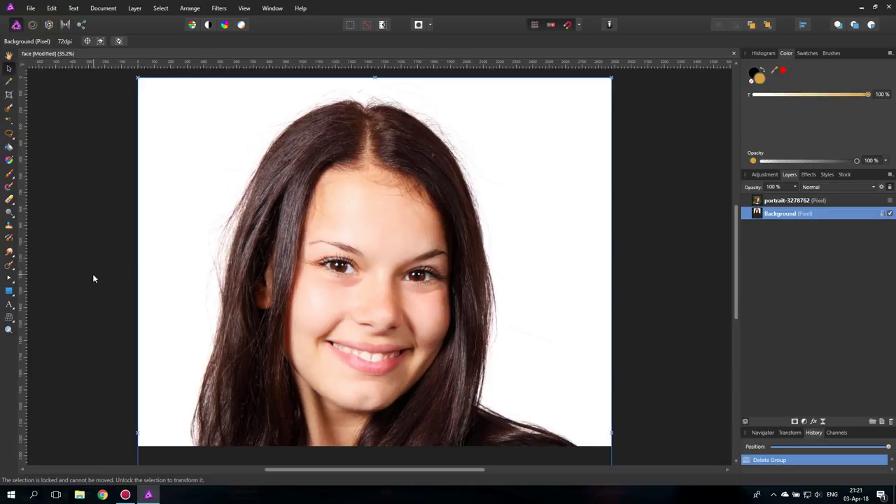
# Draw a full-canvas rectangle and change its fill to neutral grey on the HSL wheel
pyautogui.click(9, 291)
pyautogui.moveTo(137, 77); pyautogui.dragTo(620, 441)
pyautogui.click(60, 42)
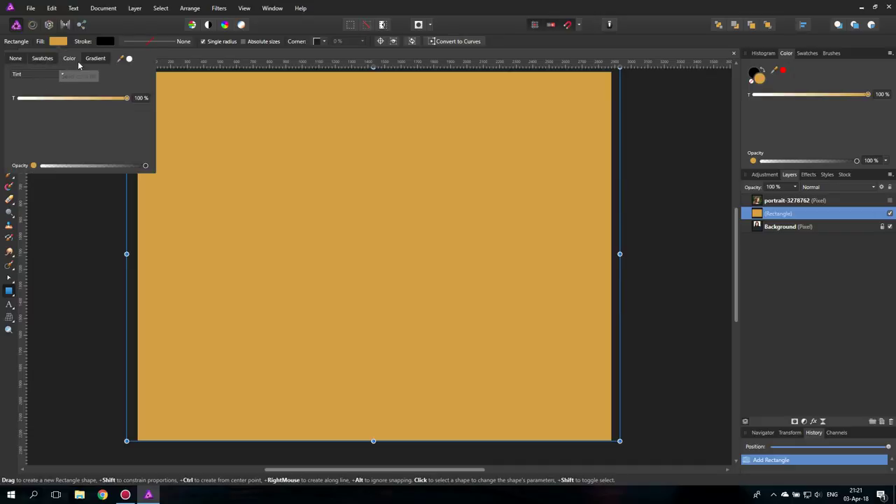
pyautogui.click(32, 74)
pyautogui.click(36, 143)
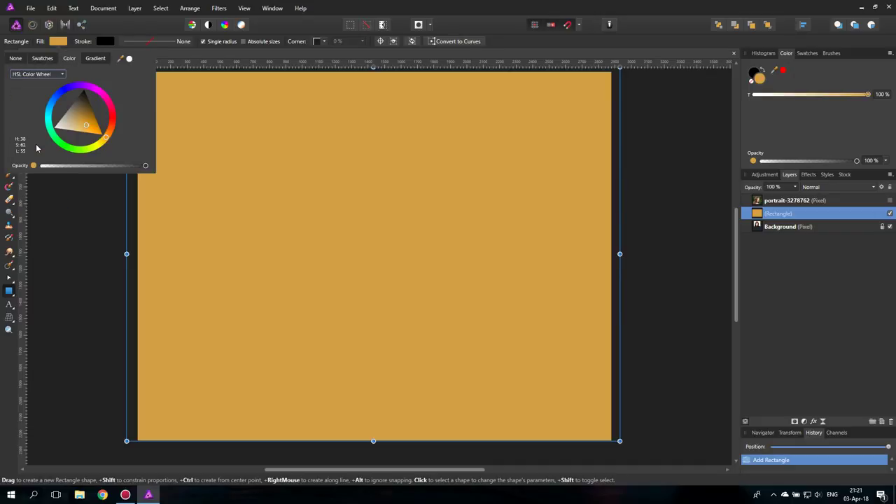
pyautogui.moveTo(79, 124); pyautogui.dragTo(66, 105)
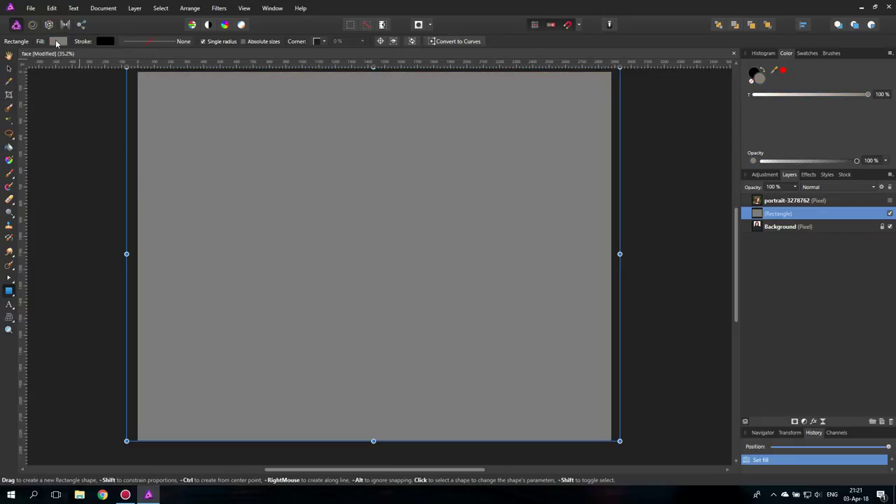
# Set the grey rectangle to Color Burn and curve its underlying blend range with Linear unticked
pyautogui.click(823, 187)
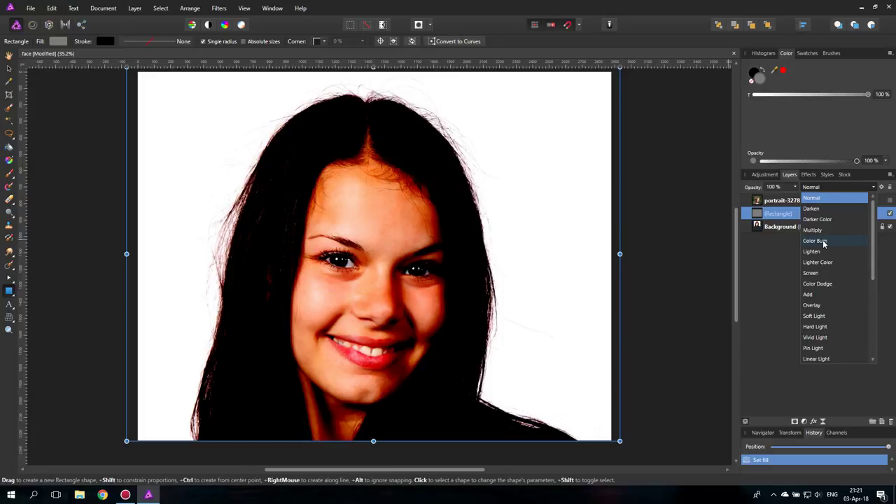
pyautogui.click(823, 241)
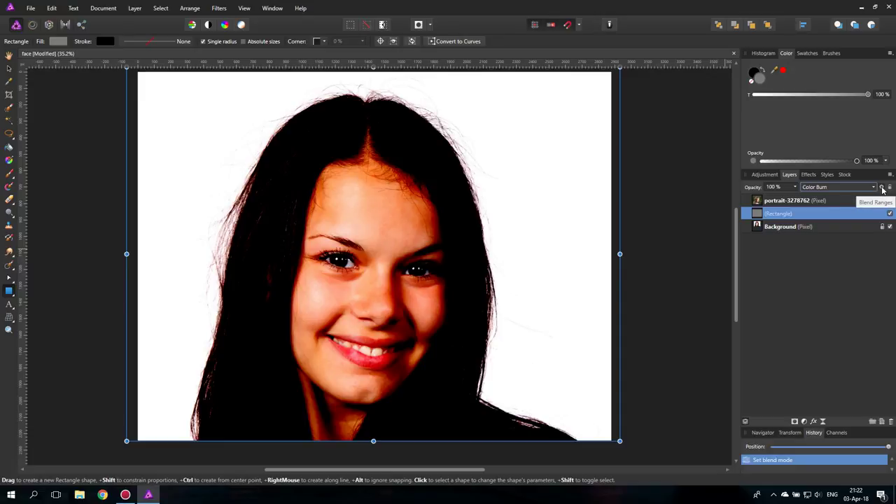
pyautogui.click(882, 187)
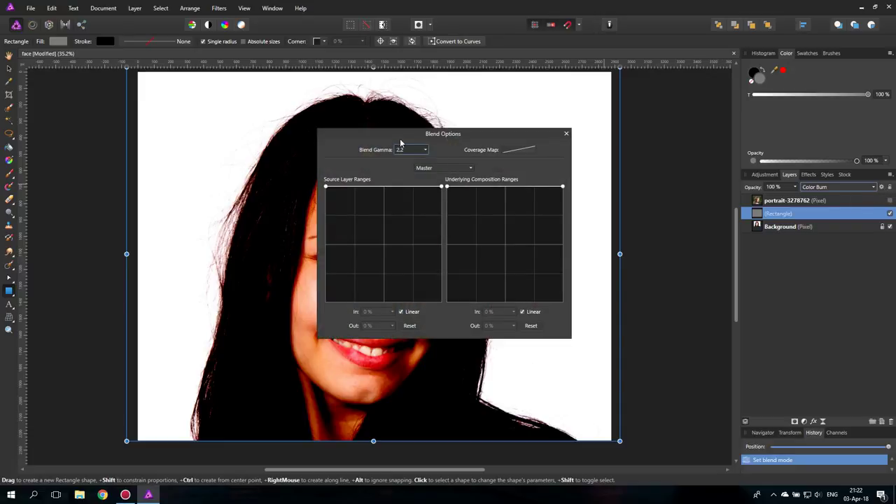
pyautogui.moveTo(400, 139); pyautogui.dragTo(622, 145)
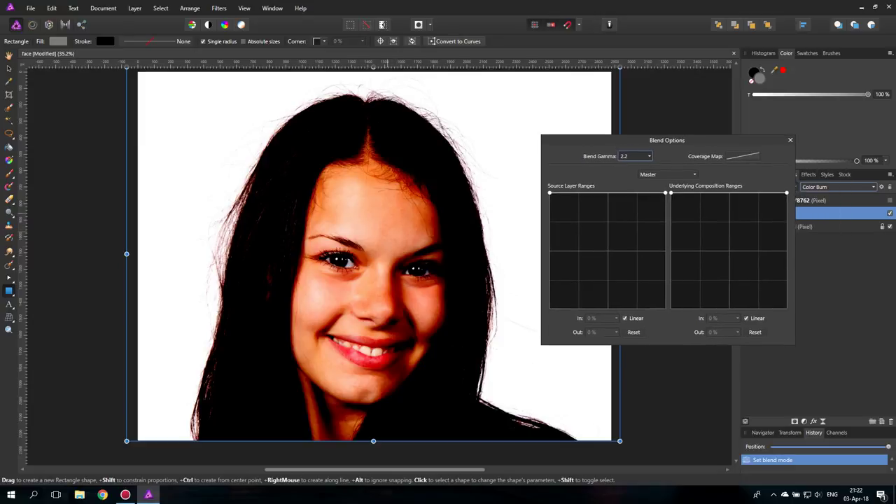
pyautogui.moveTo(671, 193); pyautogui.dragTo(660, 322)
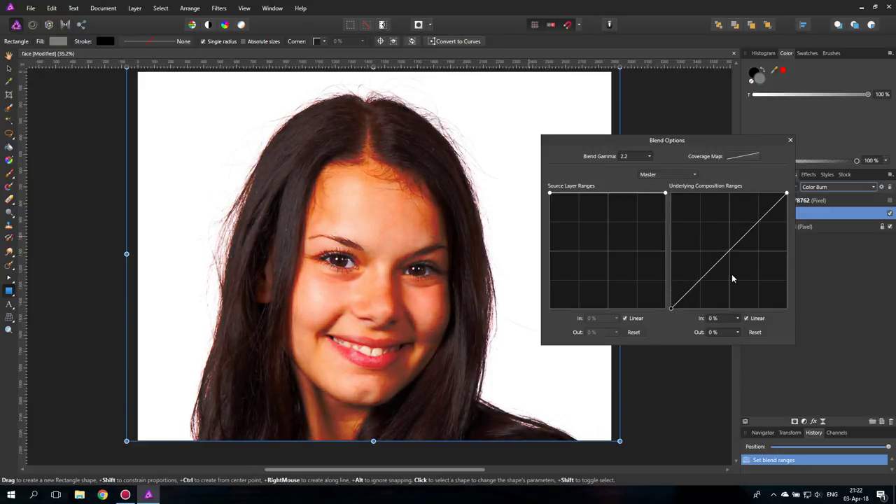
pyautogui.click(749, 319)
pyautogui.moveTo(728, 249); pyautogui.dragTo(737, 272)
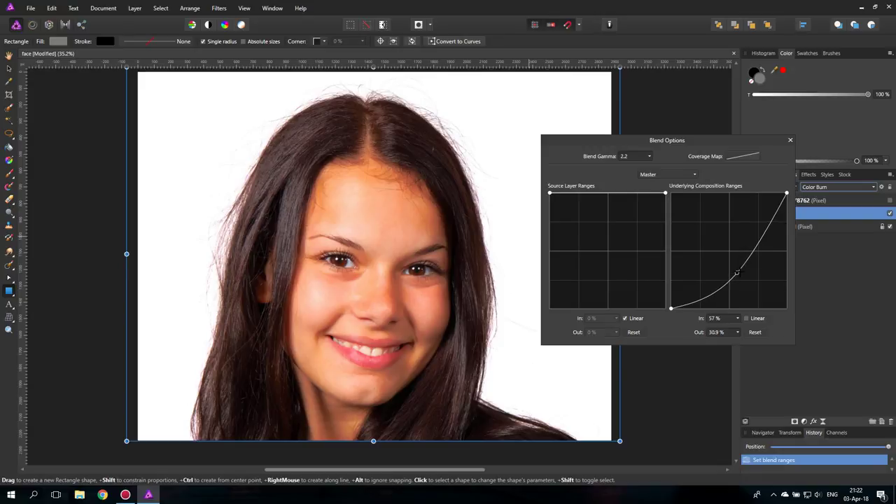
pyautogui.click(790, 140)
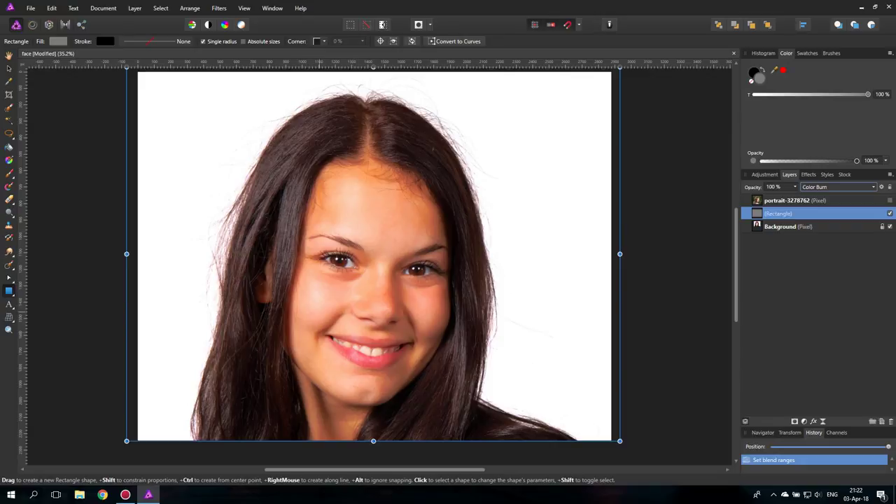
# Duplicate the grey rectangle and steepen the copy's underlying blend curve to In 76.4% / Out 18.8%
pyautogui.rightClick(762, 215)
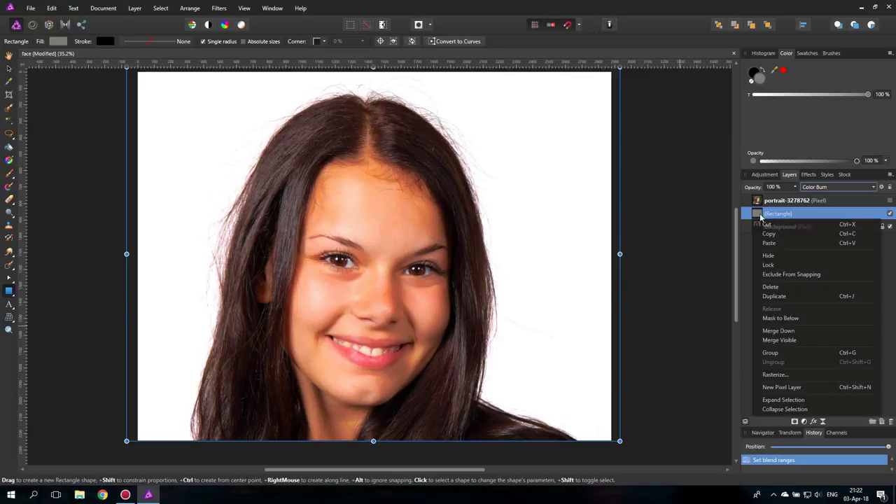
pyautogui.click(773, 297)
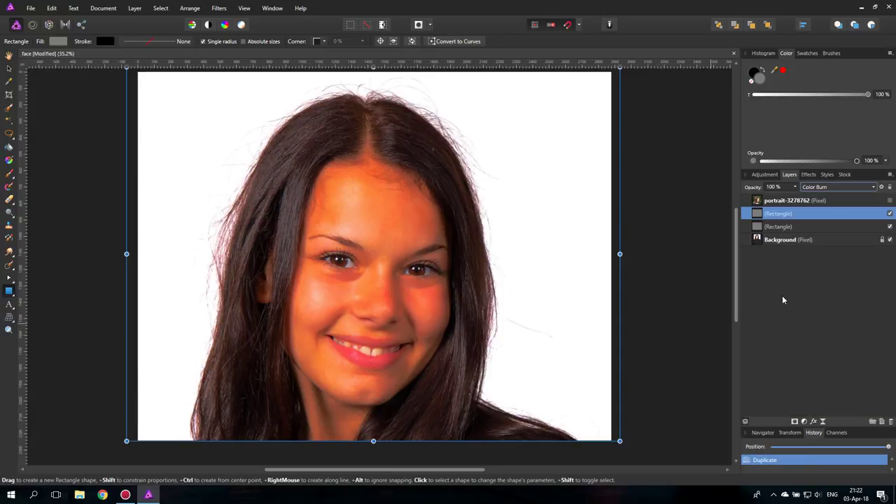
pyautogui.click(881, 187)
pyautogui.moveTo(461, 136); pyautogui.dragTo(603, 138)
pyautogui.moveTo(589, 305); pyautogui.dragTo(646, 305)
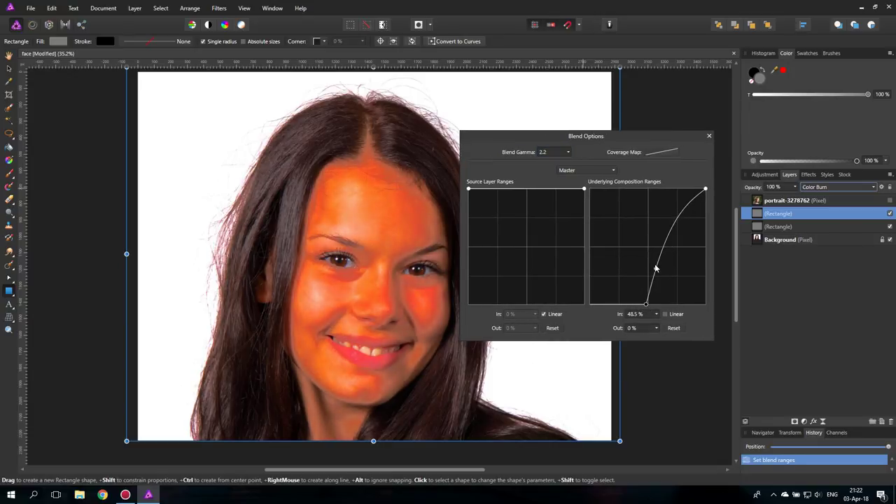
pyautogui.moveTo(655, 268); pyautogui.dragTo(678, 286)
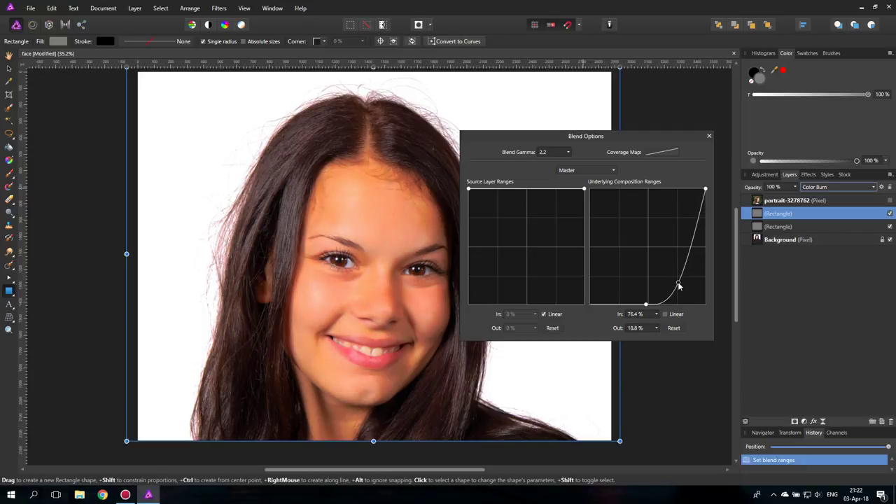
pyautogui.click(708, 136)
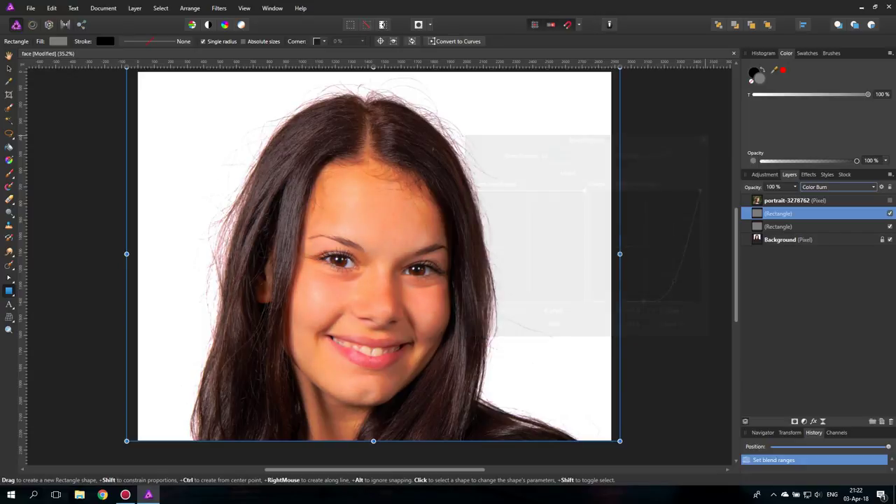
# Compare the face with and without the upper rectangle, then lower its opacity to 46%
pyautogui.click(889, 215)
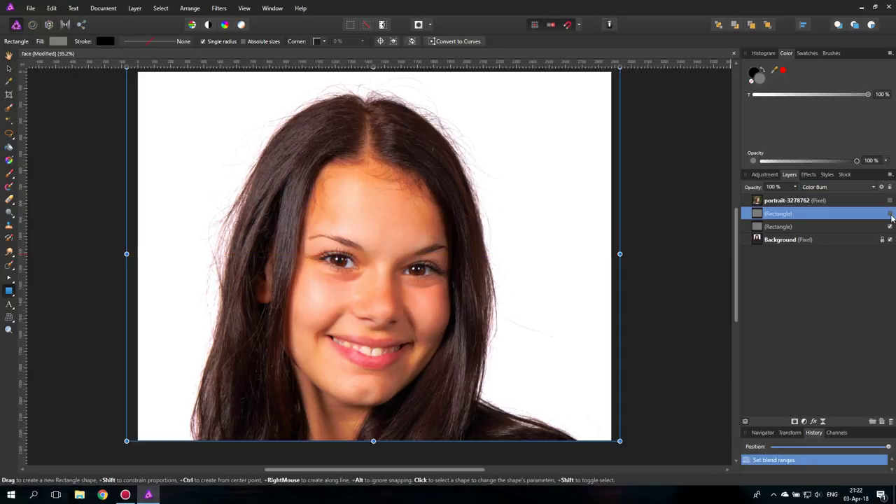
pyautogui.click(889, 215)
pyautogui.click(889, 214)
pyautogui.click(890, 214)
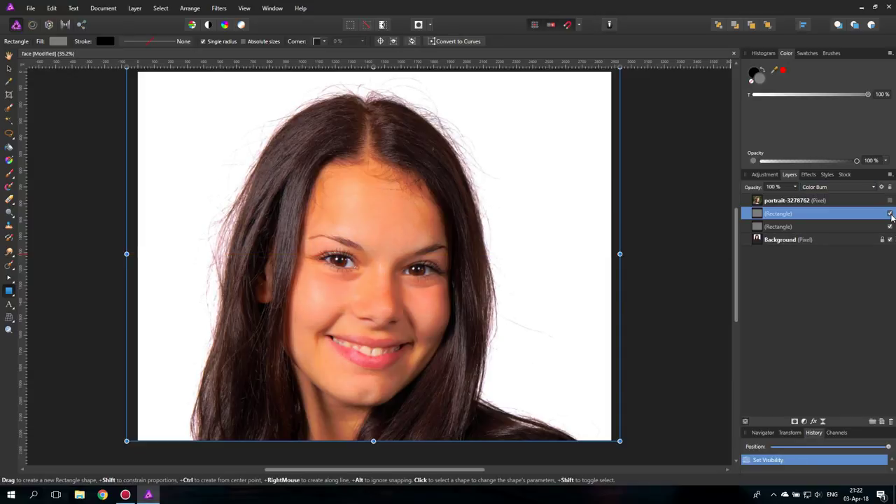
pyautogui.click(889, 214)
pyautogui.click(889, 214)
pyautogui.click(891, 216)
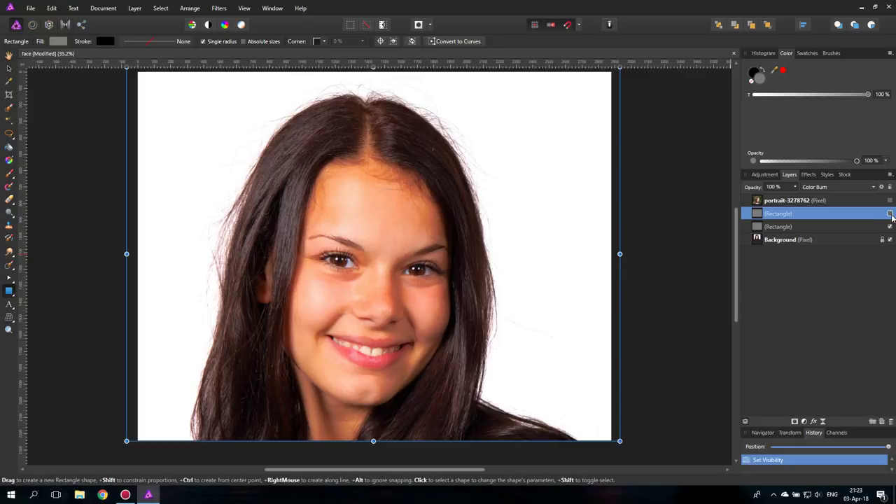
pyautogui.click(890, 215)
pyautogui.click(794, 187)
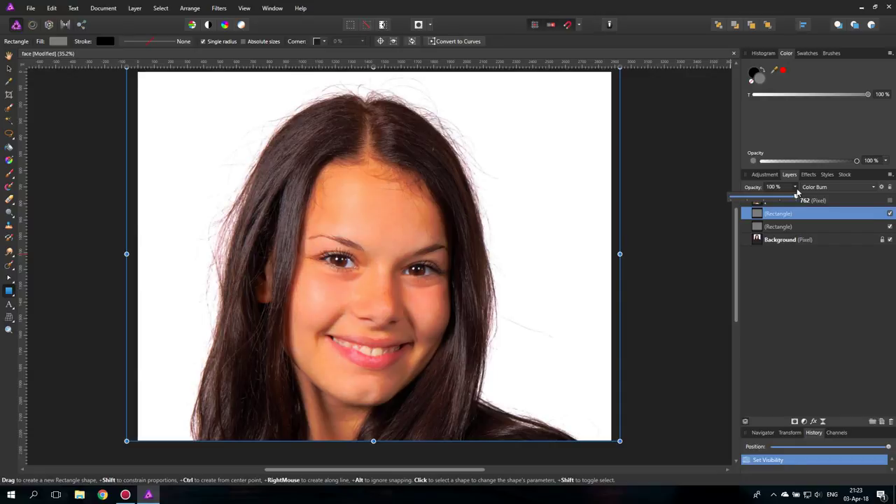
pyautogui.moveTo(798, 198); pyautogui.dragTo(762, 198)
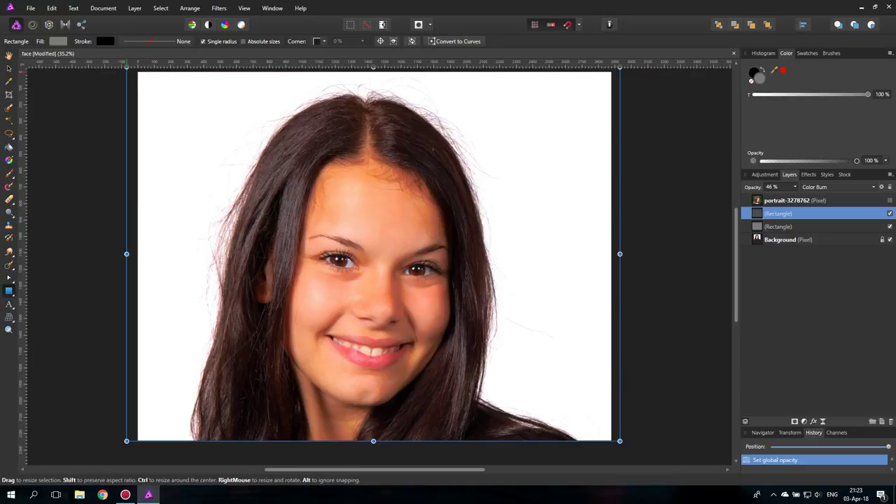
# Draw a third full-canvas rectangle filled with muted gold-orange (H 38, S 48, L 53)
pyautogui.moveTo(121, 72); pyautogui.dragTo(620, 440)
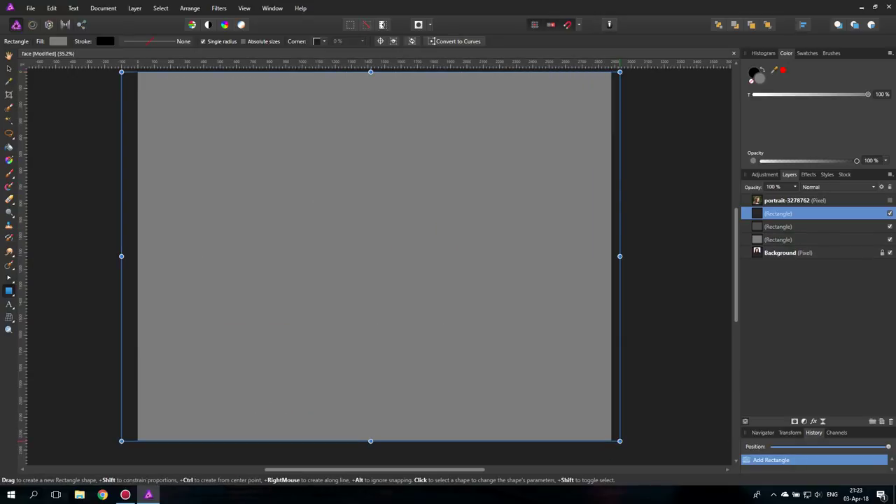
pyautogui.click(59, 43)
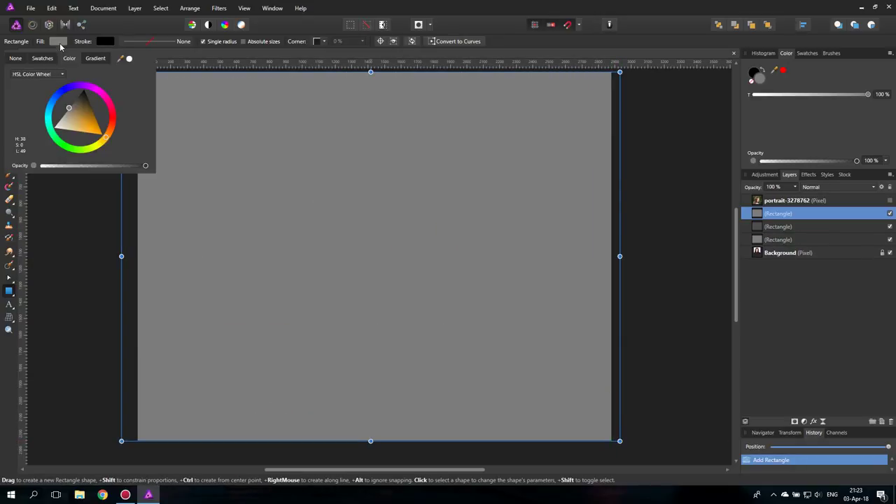
pyautogui.click(85, 121)
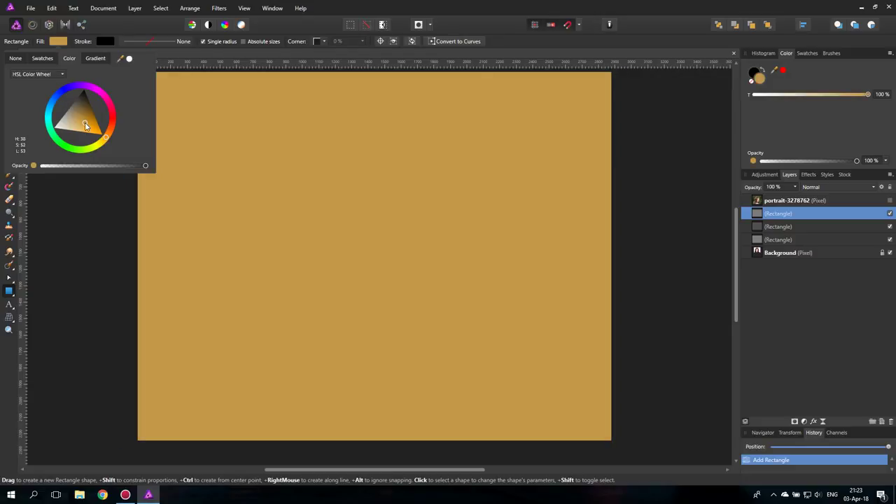
pyautogui.click(85, 128)
pyautogui.click(85, 126)
pyautogui.click(83, 125)
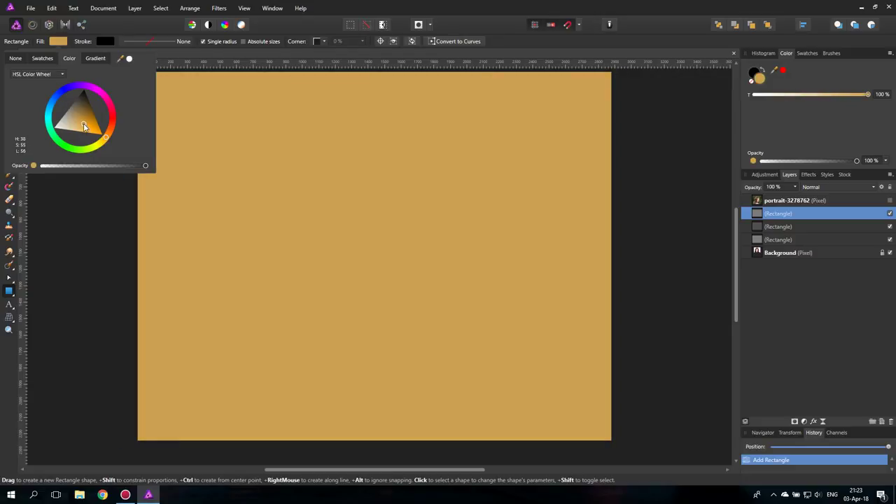
pyautogui.click(86, 129)
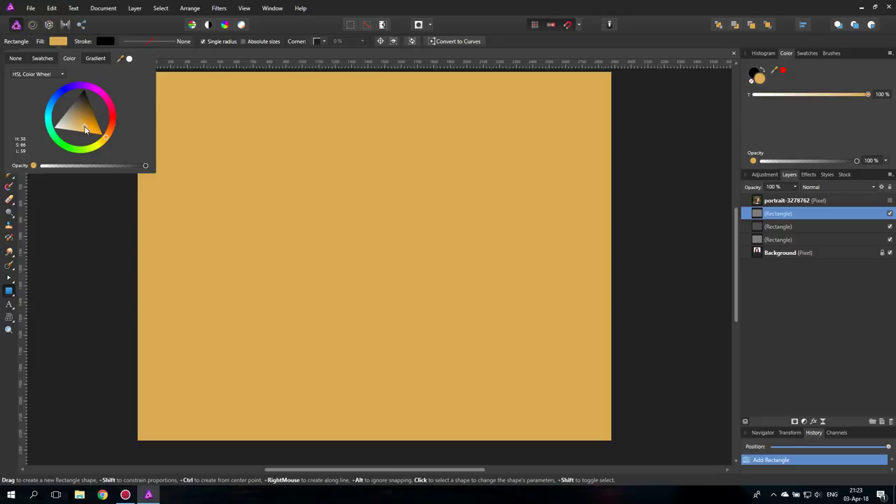
pyautogui.click(84, 130)
pyautogui.click(82, 129)
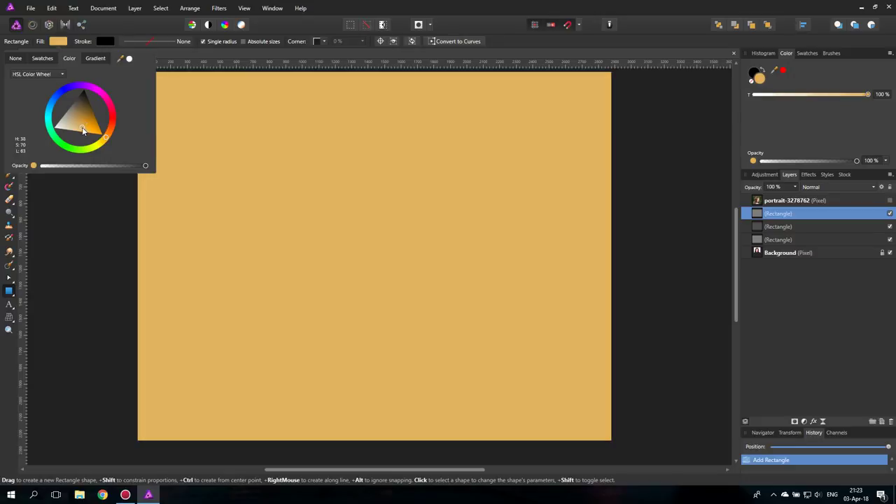
pyautogui.click(83, 125)
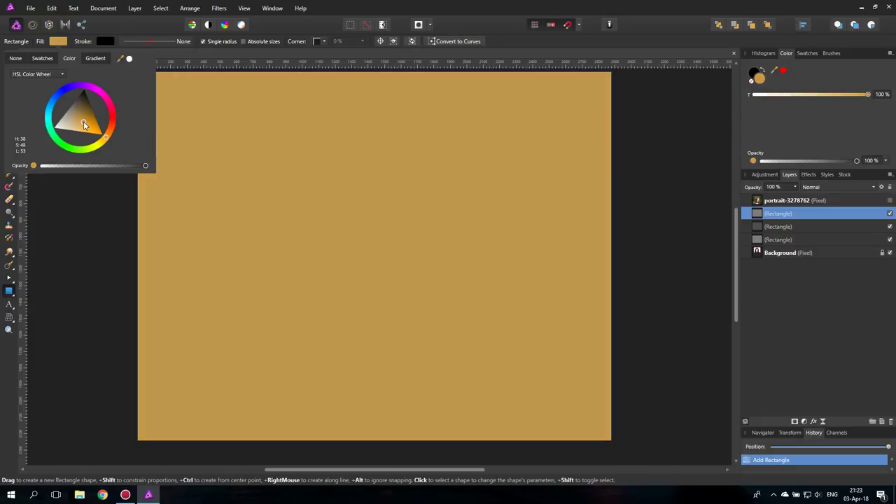
pyautogui.click(60, 43)
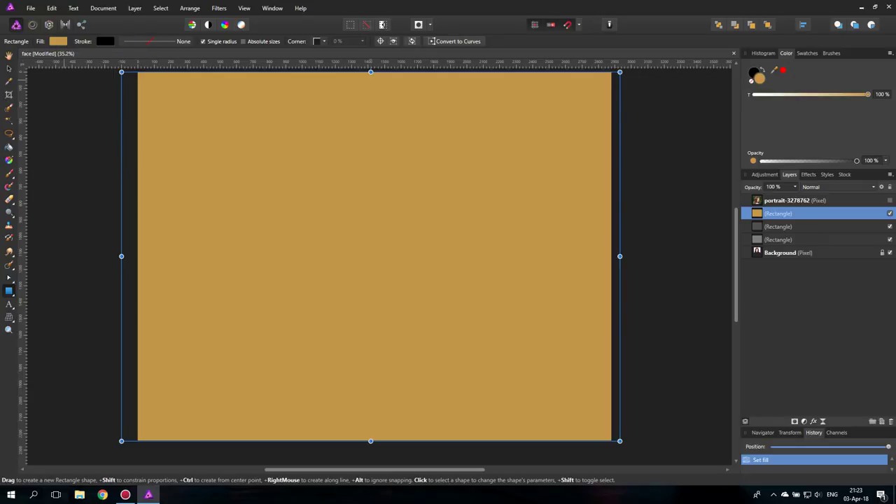
# Set the orange rectangle to Multiply and curve its underlying blend range to In 14.1% / Out 35.8%
pyautogui.click(830, 188)
pyautogui.click(808, 230)
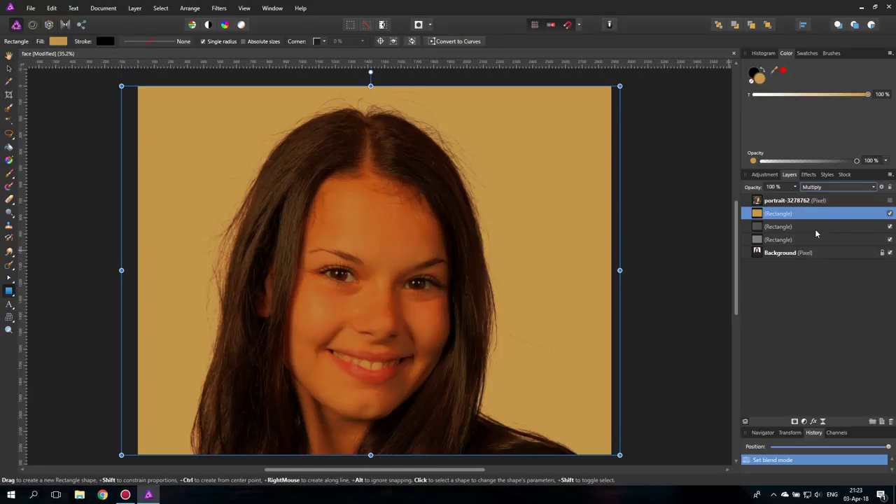
pyautogui.click(881, 187)
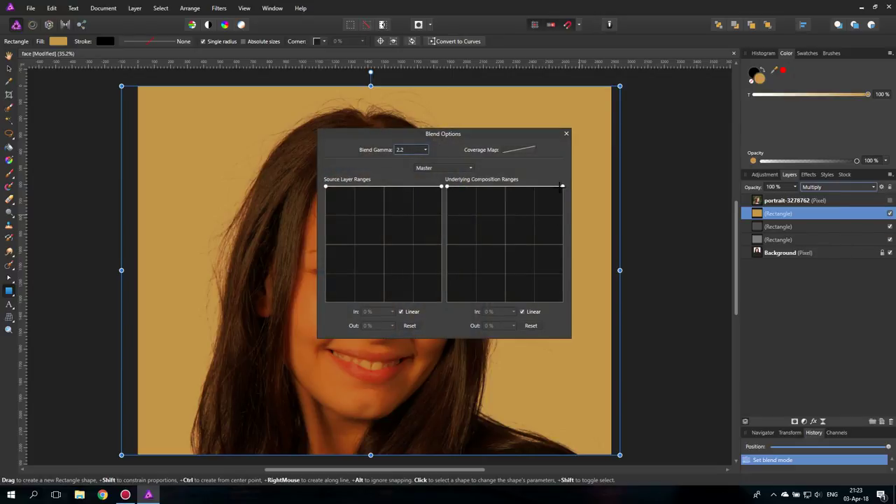
pyautogui.moveTo(562, 186); pyautogui.dragTo(564, 326)
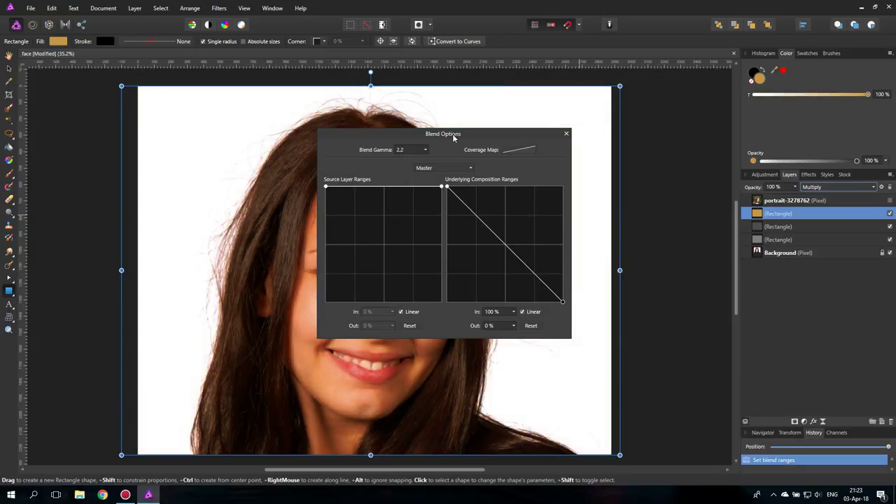
pyautogui.moveTo(454, 137); pyautogui.dragTo(643, 146)
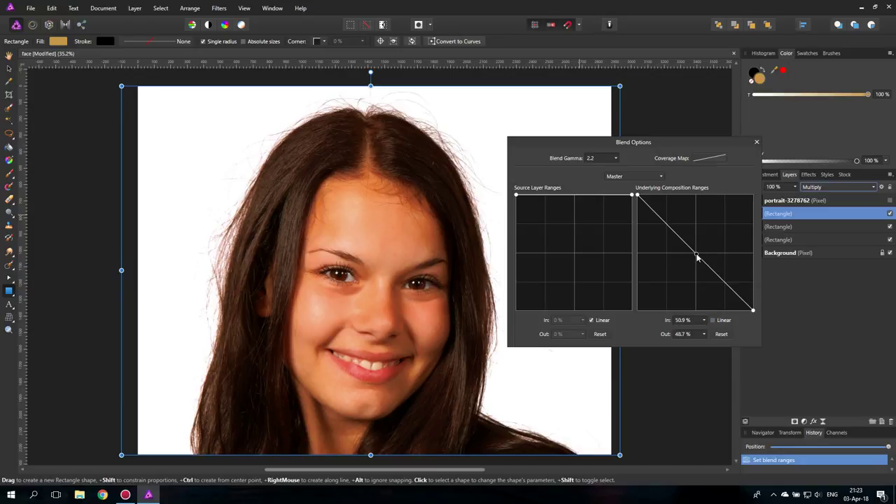
pyautogui.moveTo(696, 254); pyautogui.dragTo(663, 267)
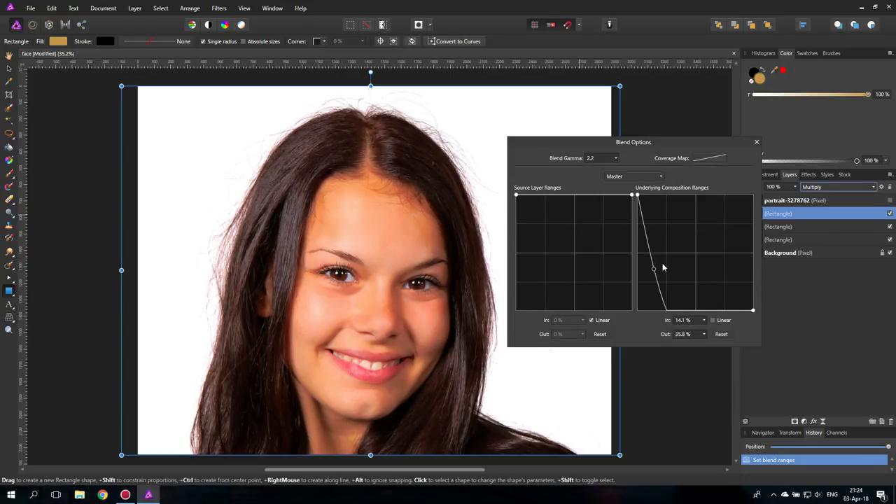
pyautogui.click(757, 143)
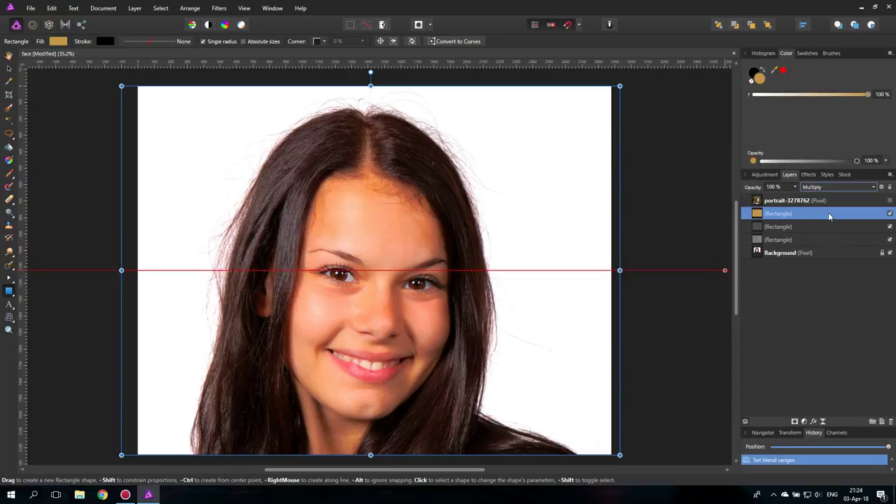
# Reshape the orange layer's underlying blend curve to In 30.3% / Out 13.1%, comparing before and after
pyautogui.click(890, 214)
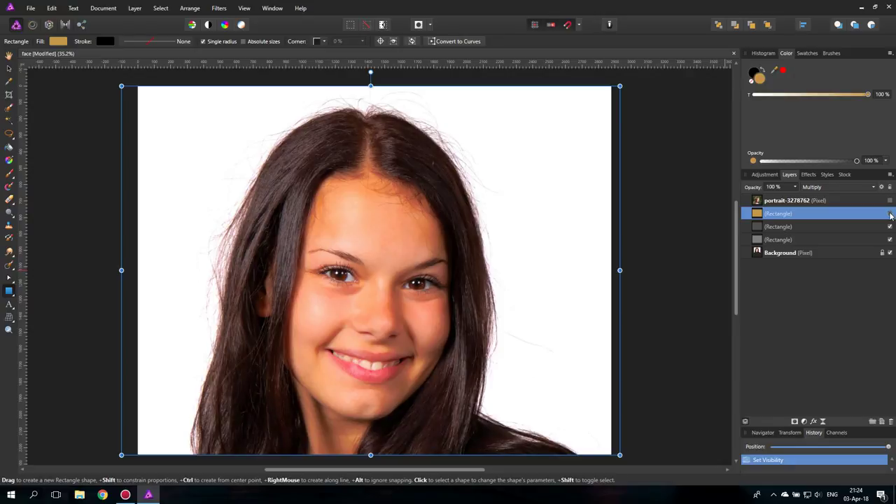
pyautogui.click(890, 214)
pyautogui.click(881, 186)
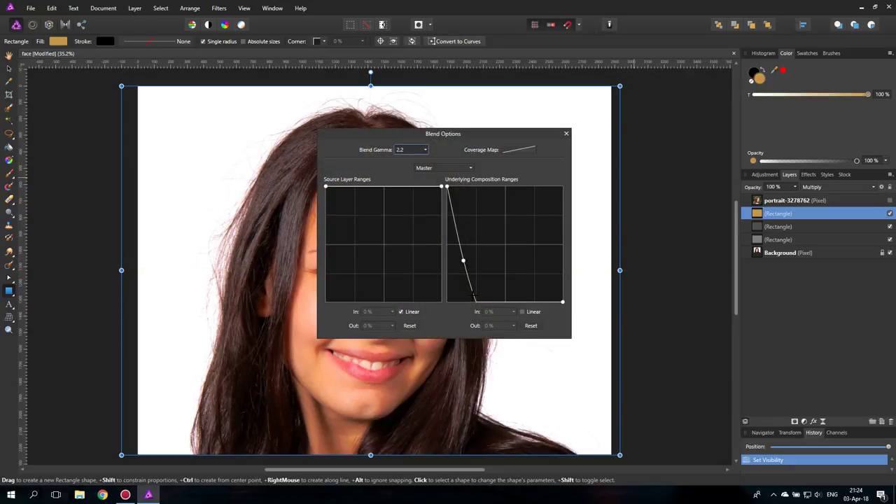
pyautogui.moveTo(473, 295)
pyautogui.mouseDown()
pyautogui.moveTo(478, 301)
pyautogui.moveTo(483, 290)
pyautogui.mouseUp()
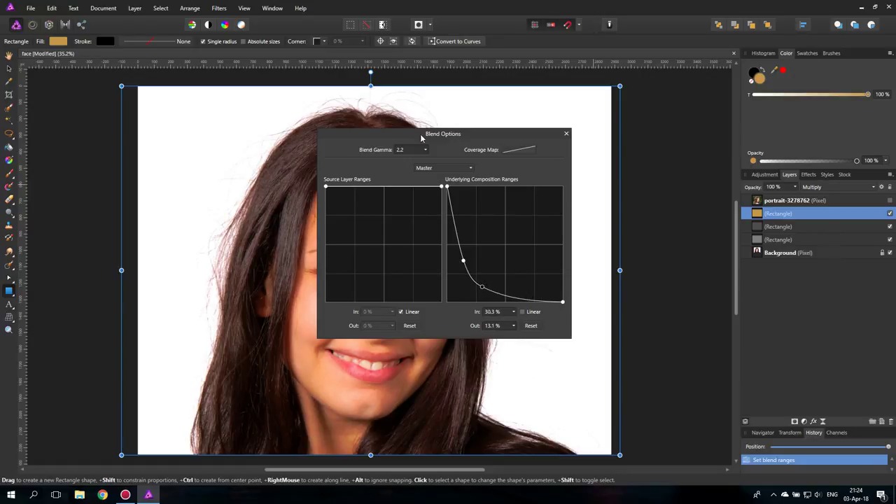
pyautogui.moveTo(421, 138); pyautogui.dragTo(581, 147)
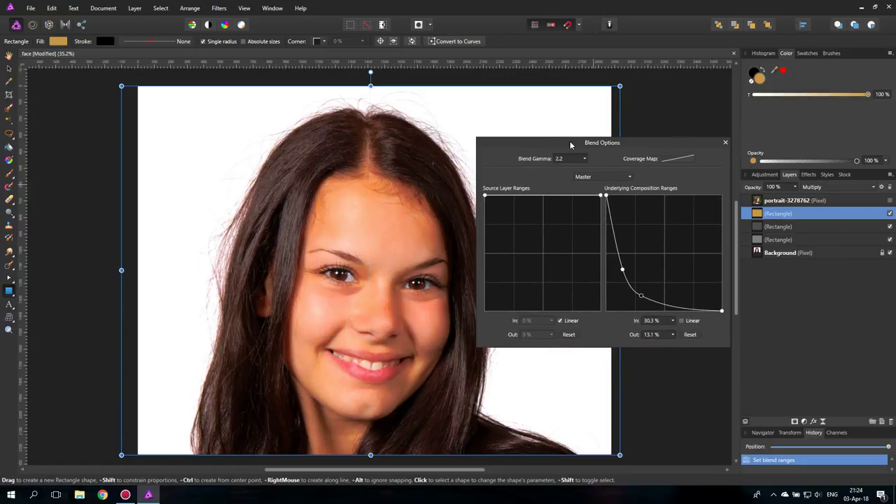
pyautogui.click(725, 143)
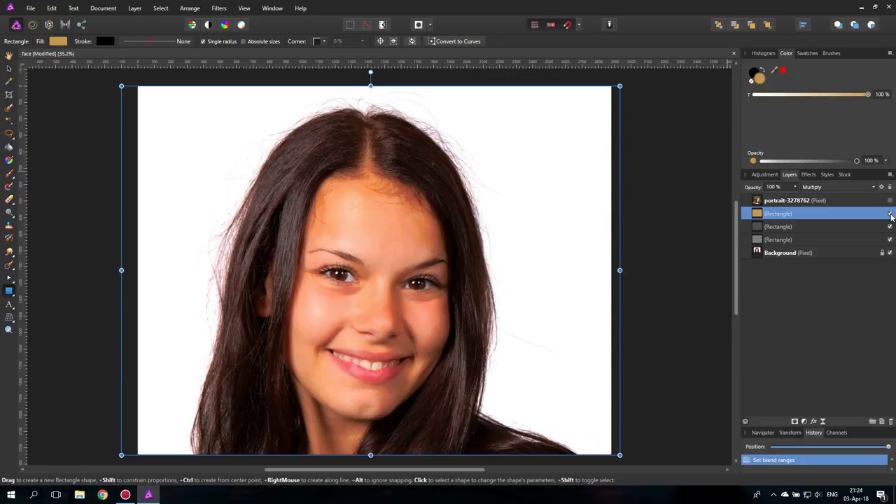
pyautogui.click(890, 213)
# Group the three rectangle layers with Ctrl+G and compare the correction on and off
pyautogui.keyDown('shift'); pyautogui.click(767, 242); pyautogui.keyUp('shift')
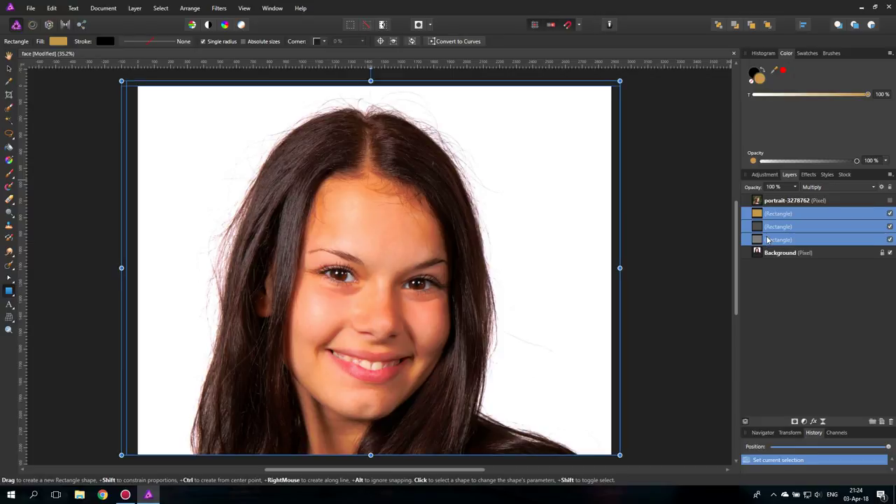
pyautogui.hotkey('ctrl', 'g')
pyautogui.click(889, 214)
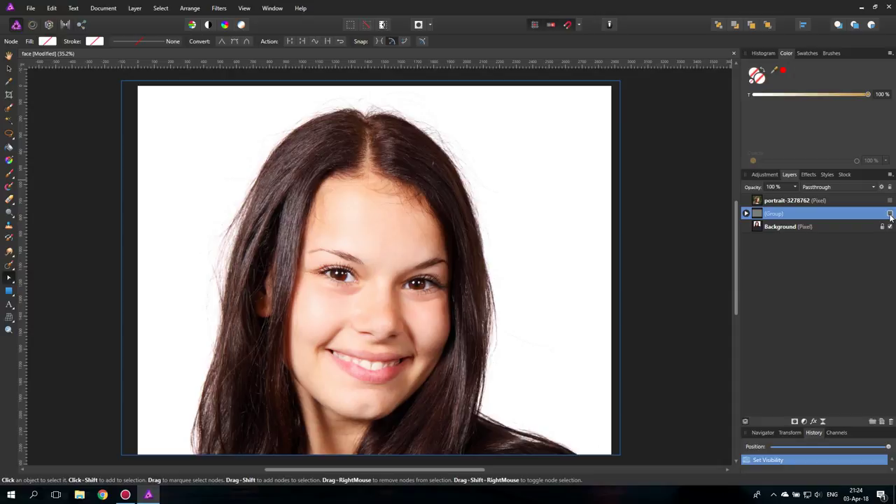
pyautogui.click(889, 213)
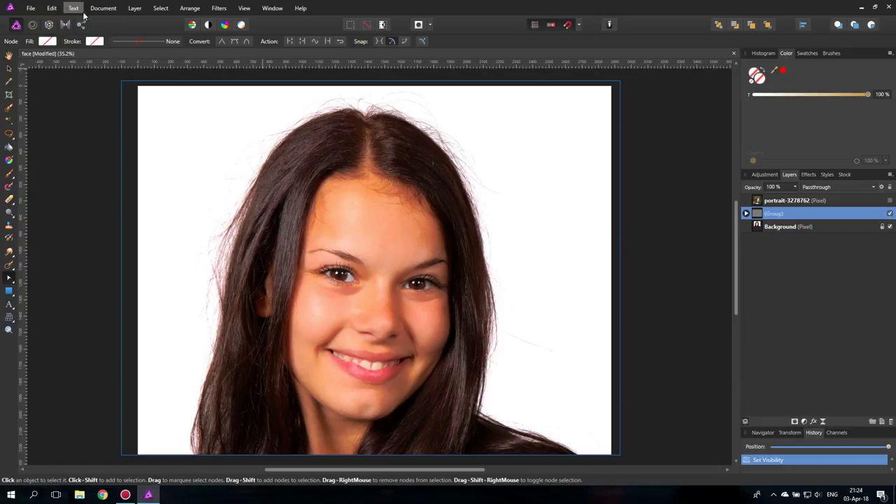
# Make the green-background portrait layer visible and select it
pyautogui.click(31, 8)
pyautogui.press('Escape')
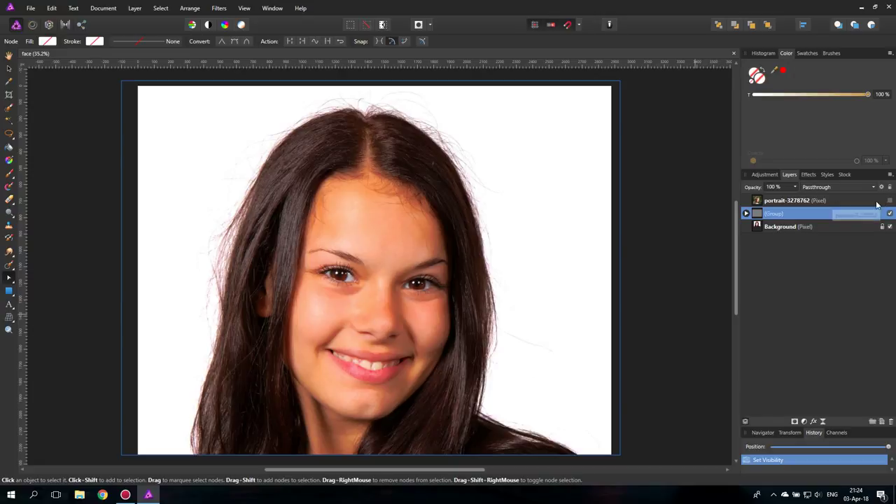
pyautogui.click(889, 200)
pyautogui.click(769, 201)
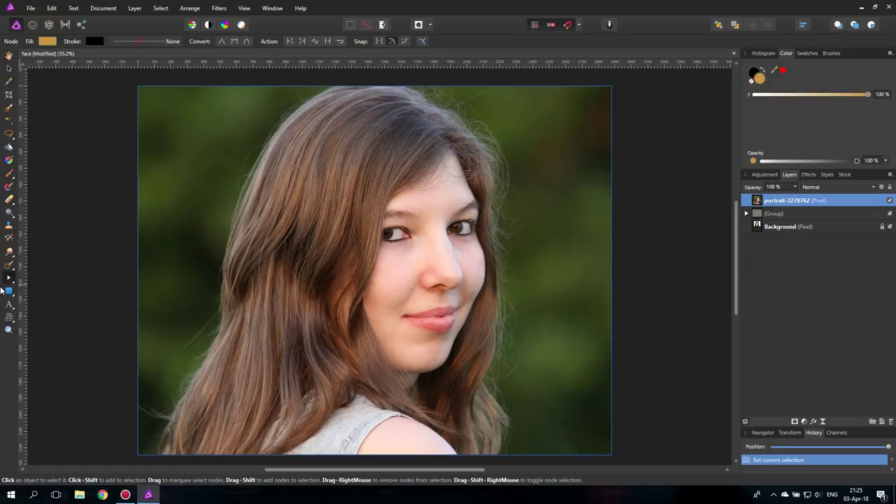
# Draw a neutral grey rectangle over the second portrait and set it to Color Burn
pyautogui.click(9, 290)
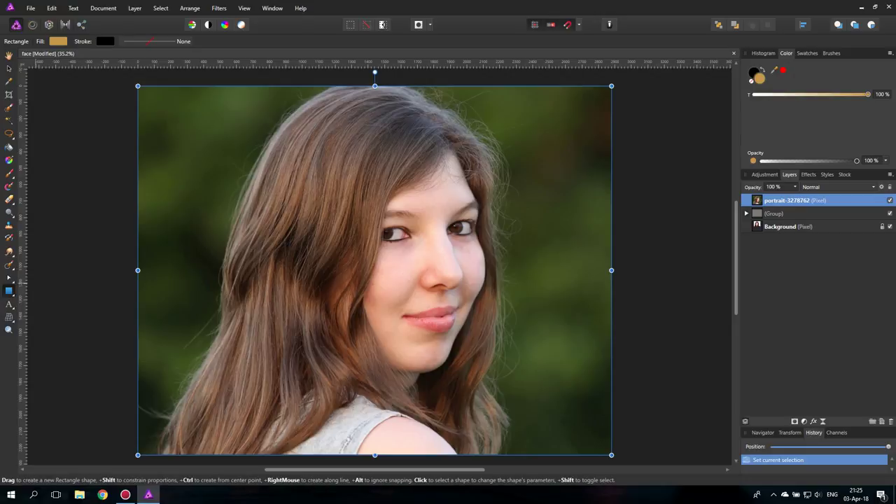
pyautogui.moveTo(127, 81); pyautogui.dragTo(620, 449)
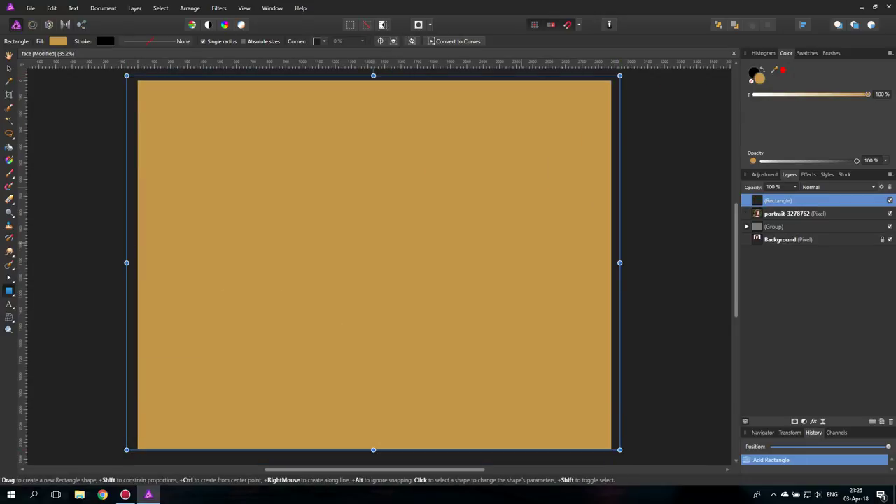
pyautogui.click(58, 42)
pyautogui.moveTo(77, 119); pyautogui.dragTo(70, 108)
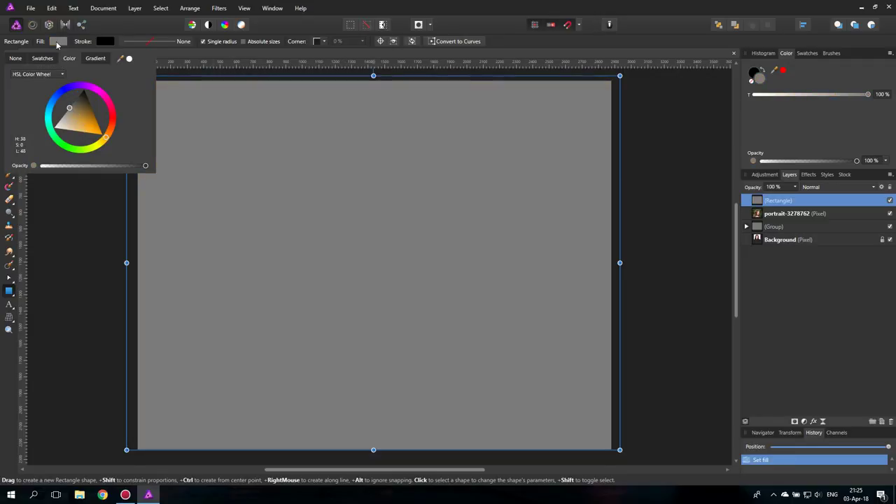
pyautogui.click(825, 188)
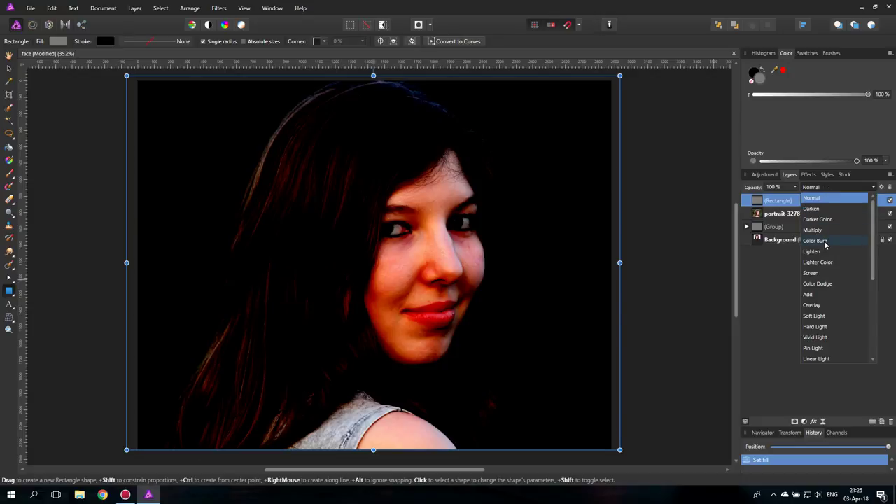
pyautogui.click(819, 241)
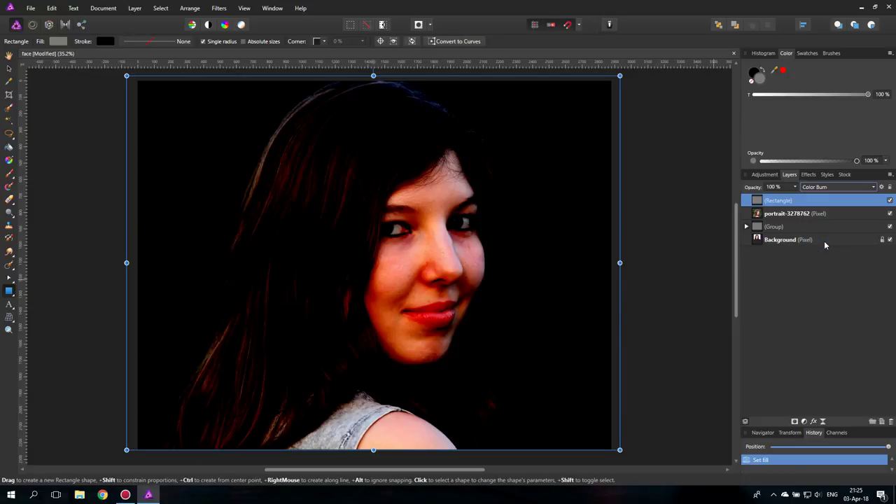
# Bend its underlying blend range into a low curve at In 58.2% / Out 23.2%, then compare
pyautogui.click(881, 188)
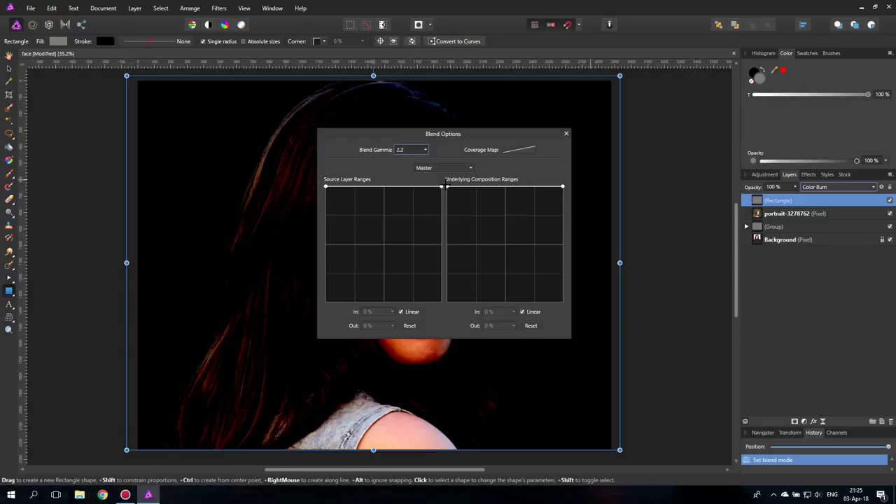
pyautogui.moveTo(437, 138); pyautogui.dragTo(576, 137)
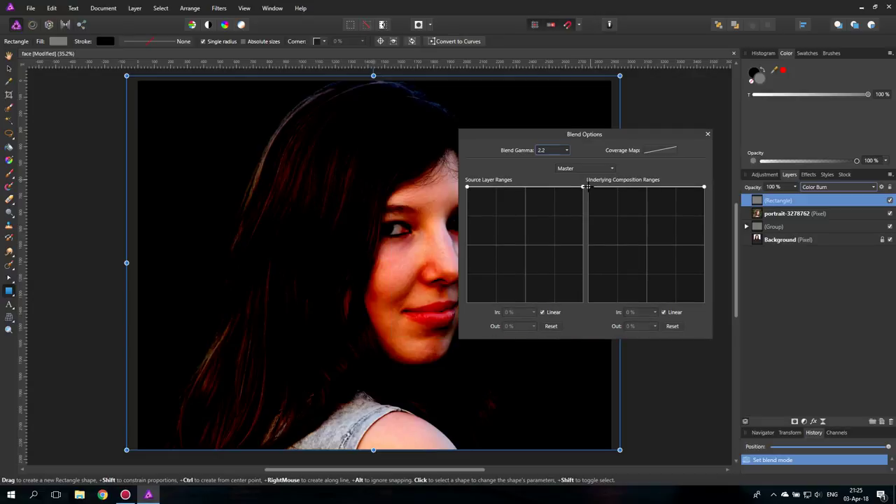
pyautogui.moveTo(588, 186); pyautogui.dragTo(588, 232)
pyautogui.moveTo(584, 277); pyautogui.dragTo(580, 341)
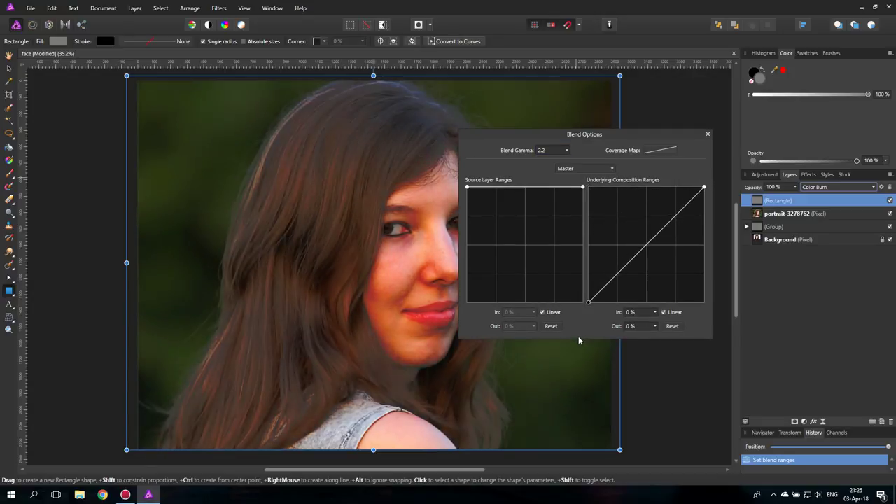
pyautogui.click(664, 312)
pyautogui.click(648, 246)
pyautogui.moveTo(648, 246); pyautogui.dragTo(654, 276)
pyautogui.moveTo(556, 135); pyautogui.dragTo(670, 137)
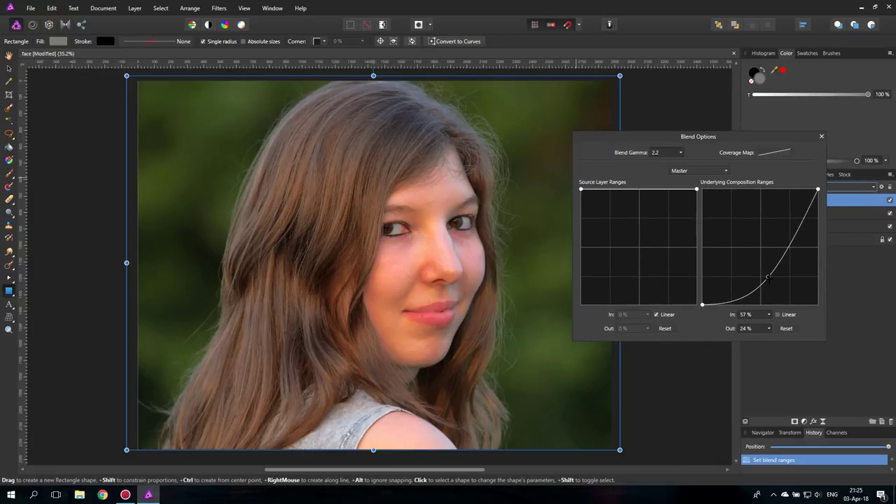
pyautogui.moveTo(768, 276); pyautogui.dragTo(770, 281)
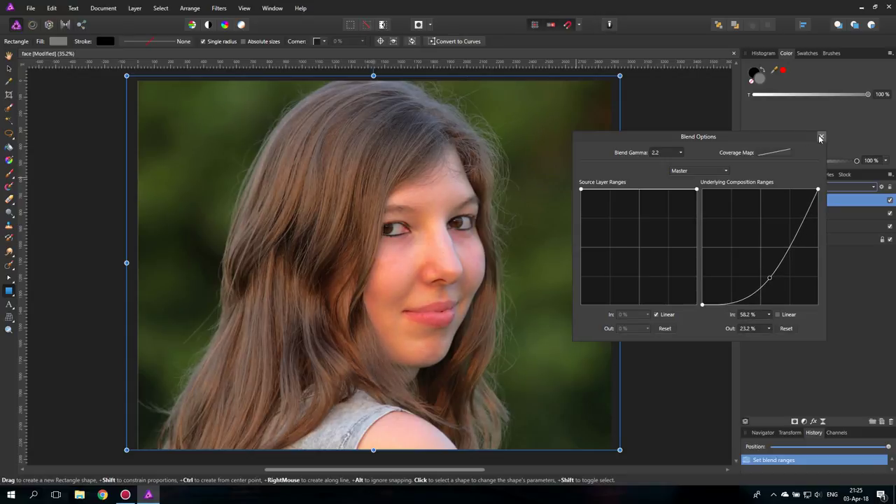
pyautogui.click(820, 136)
pyautogui.click(889, 200)
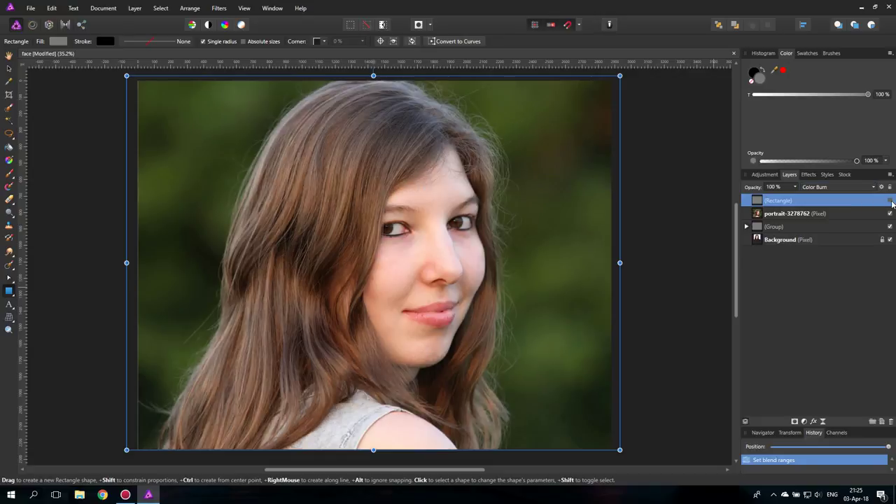
pyautogui.click(889, 200)
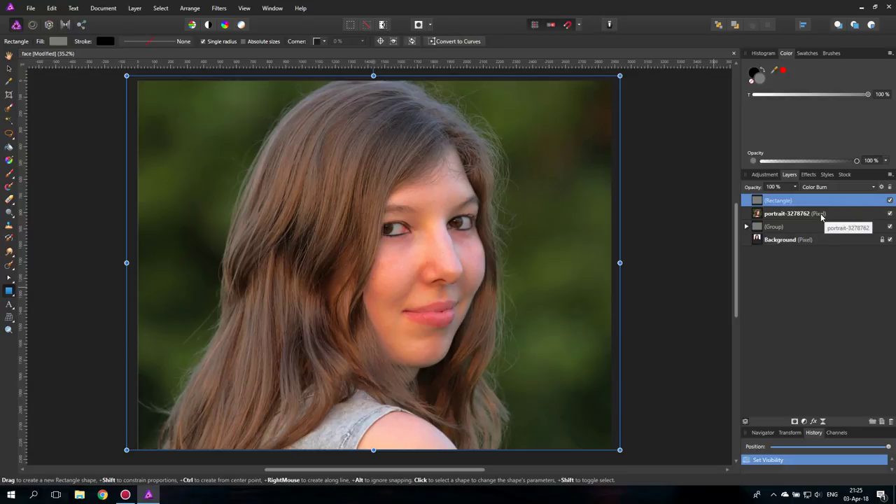
pyautogui.click(889, 201)
pyautogui.click(889, 201)
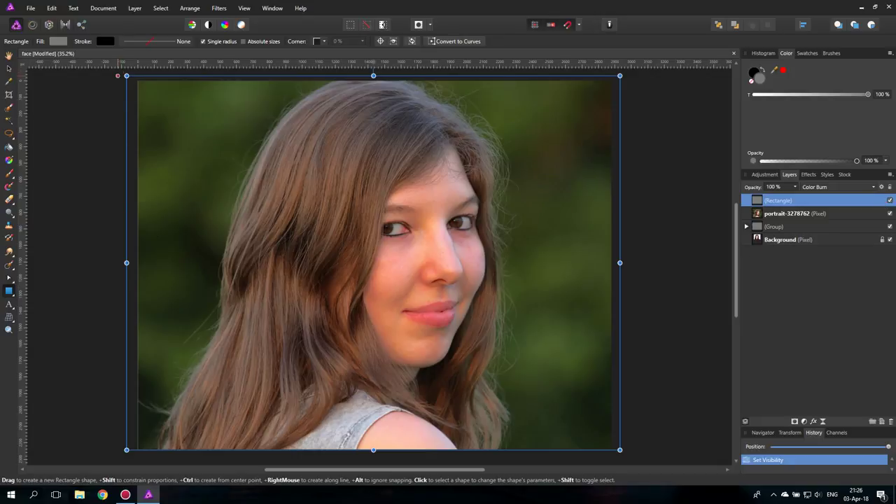
# Draw a full-canvas rectangle with a tan fill and set it to Multiply
pyautogui.moveTo(138, 80); pyautogui.dragTo(611, 445)
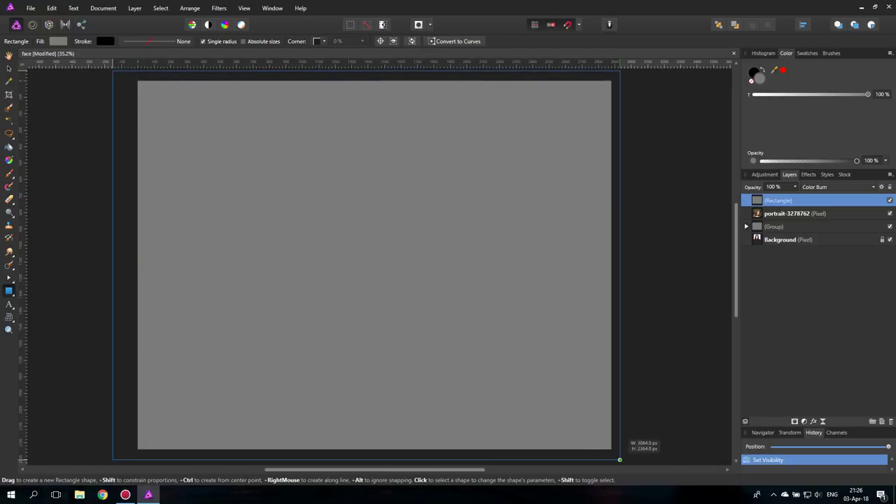
pyautogui.click(62, 43)
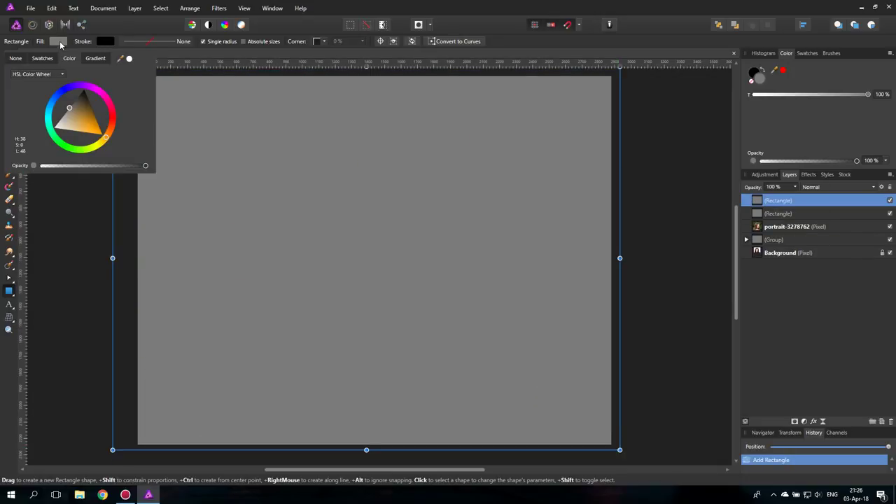
pyautogui.click(86, 123)
pyautogui.moveTo(88, 125); pyautogui.dragTo(85, 126)
pyautogui.click(843, 187)
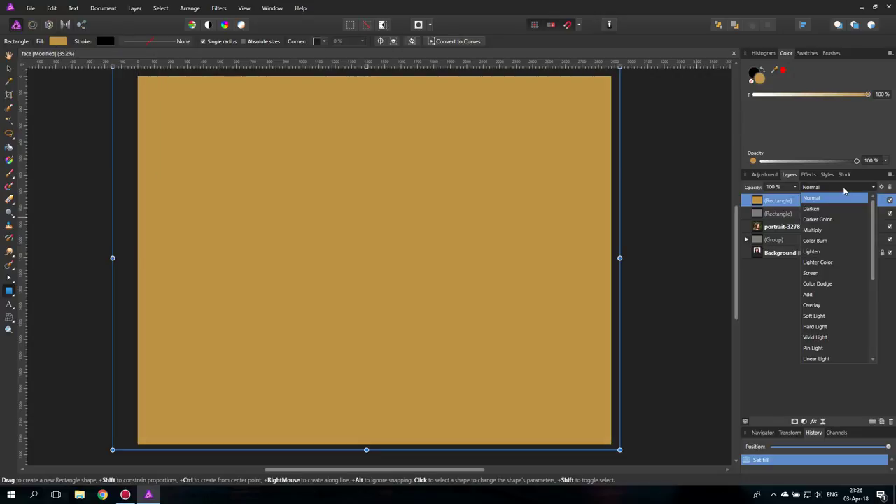
pyautogui.click(822, 234)
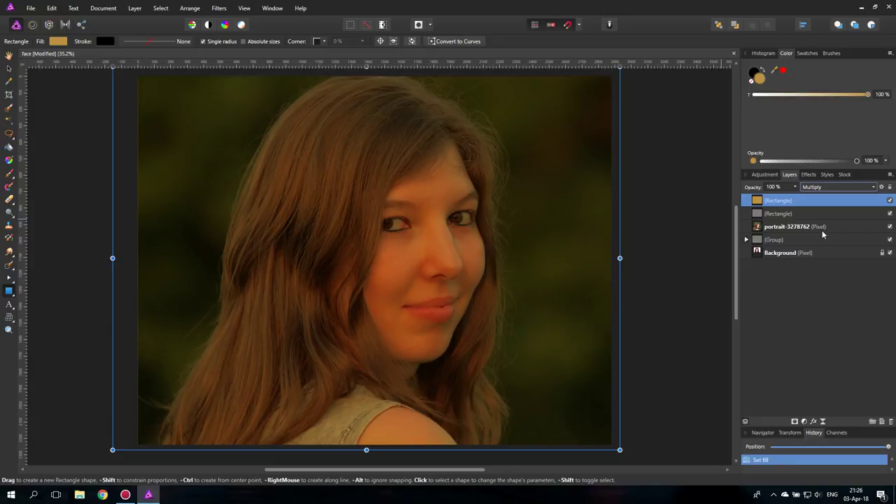
# Bend its underlying blend range into a falling curve at In 30.7% / Out 36.2%
pyautogui.click(881, 187)
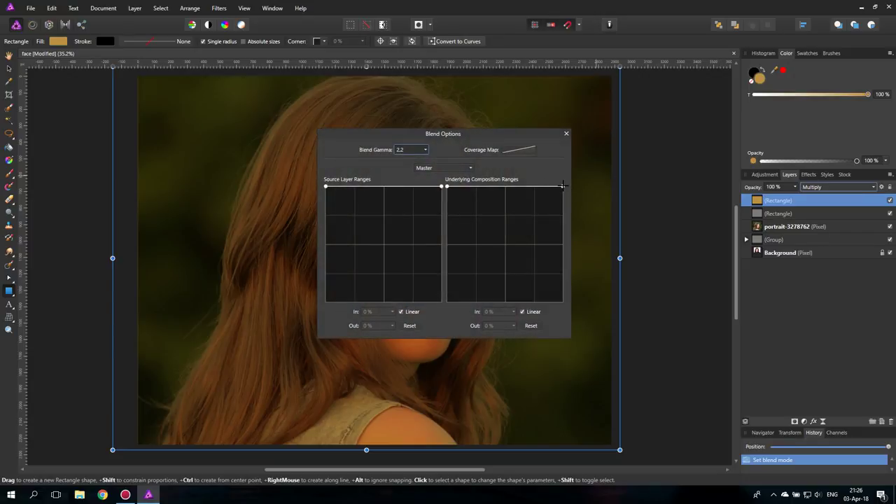
pyautogui.moveTo(561, 185); pyautogui.dragTo(572, 306)
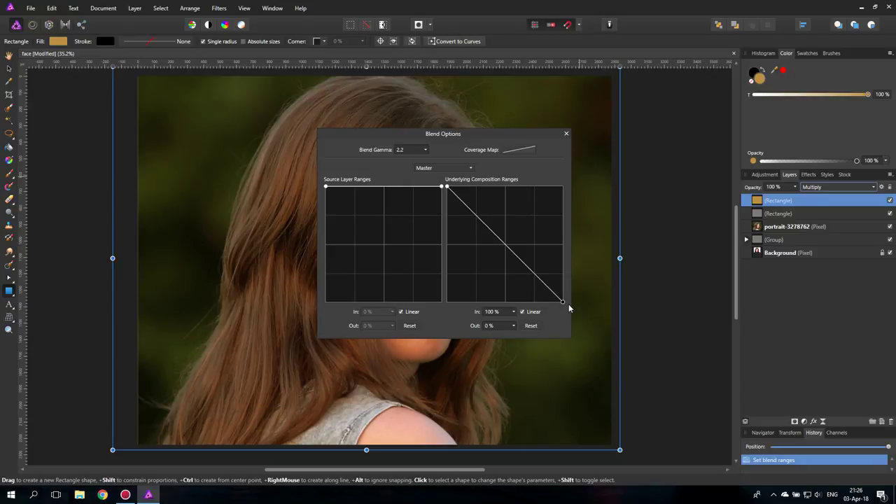
pyautogui.click(522, 312)
pyautogui.moveTo(436, 138); pyautogui.dragTo(697, 136)
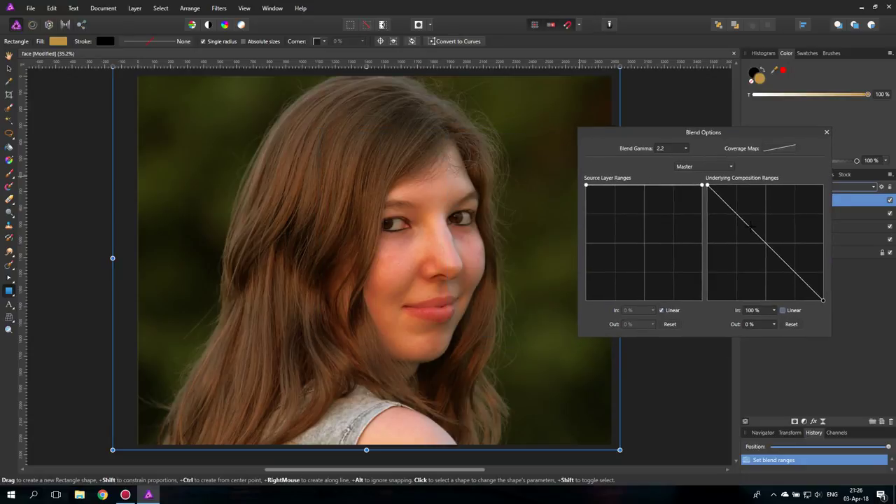
pyautogui.moveTo(761, 238); pyautogui.dragTo(744, 262)
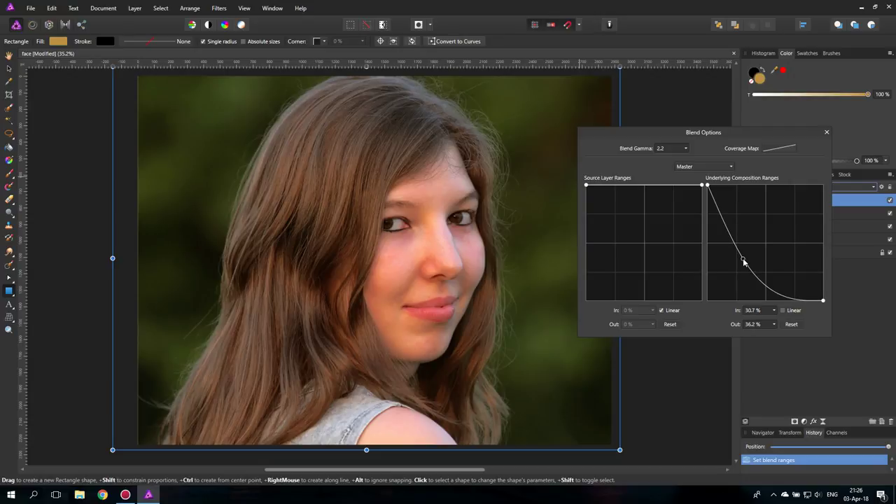
pyautogui.click(826, 131)
# Compare the tan Multiply rectangle on and off, then rasterize it into a Pixel layer
pyautogui.scroll(1, 377, 263)
pyautogui.scroll(-1, 377, 262)
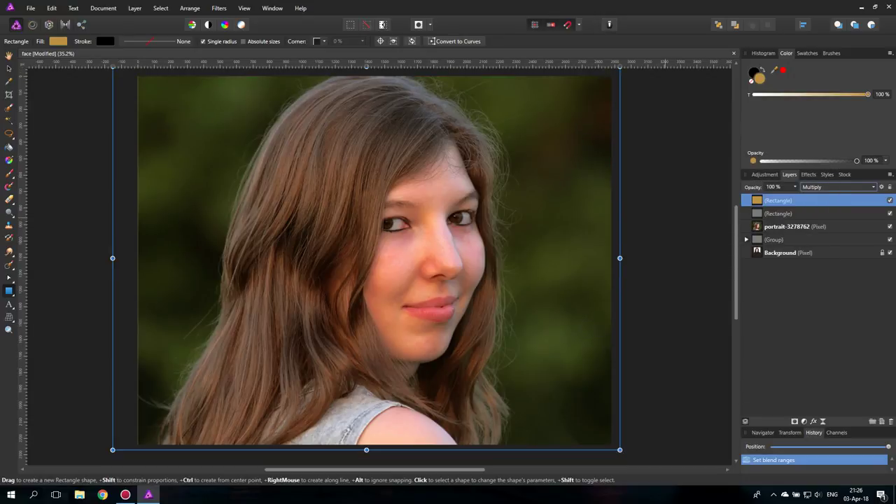
pyautogui.click(890, 201)
pyautogui.click(890, 201)
pyautogui.click(890, 201)
pyautogui.click(890, 201)
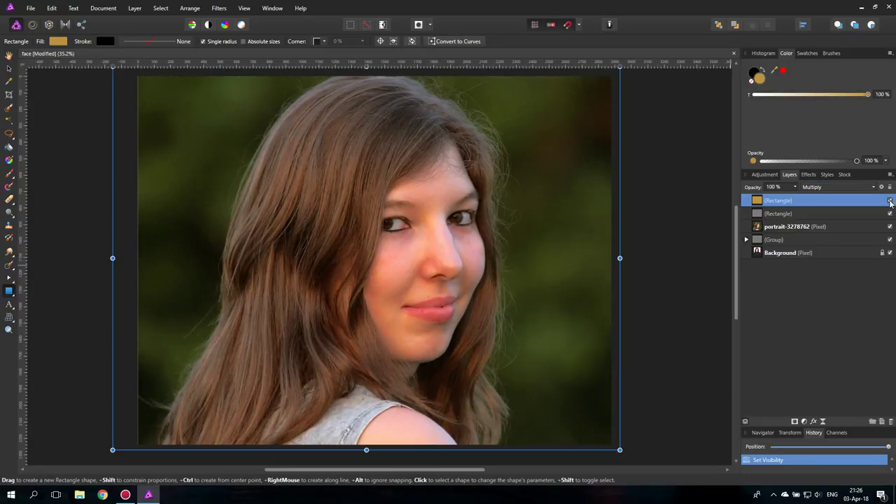
pyautogui.rightClick(795, 205)
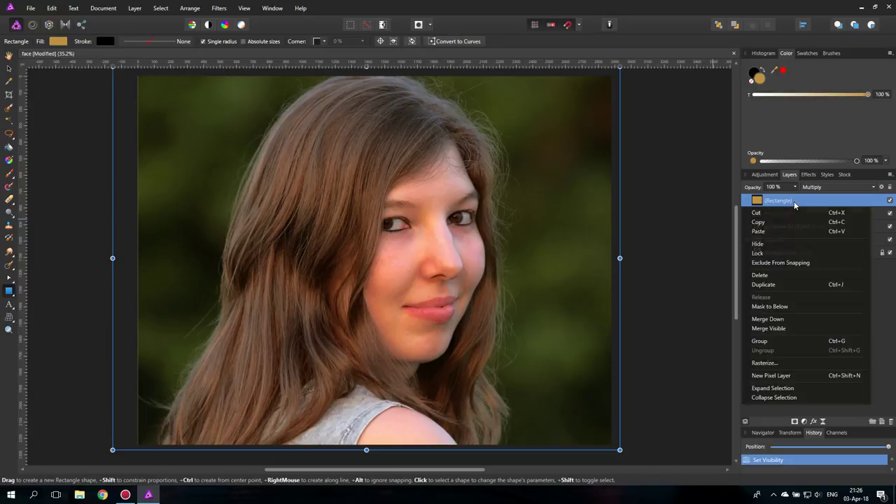
pyautogui.click(765, 364)
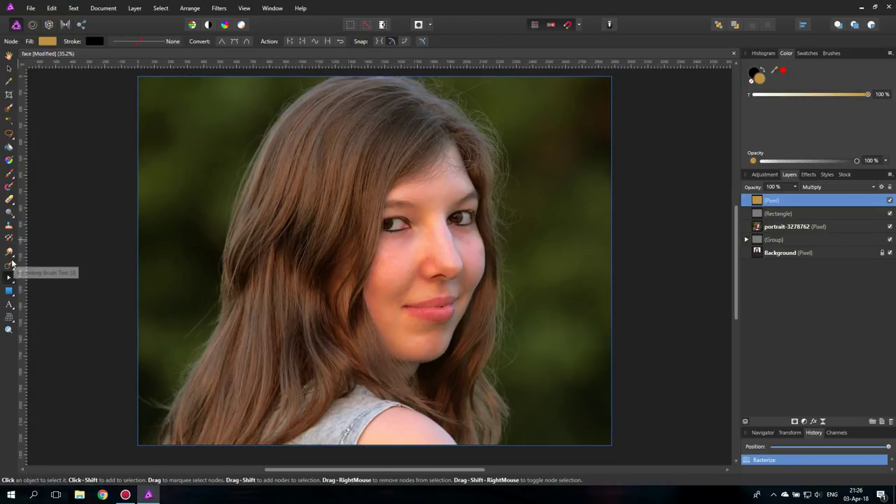
# Erase near the photo's top-left with a 775 px, 5% hardness Erase Brush
pyautogui.click(9, 199)
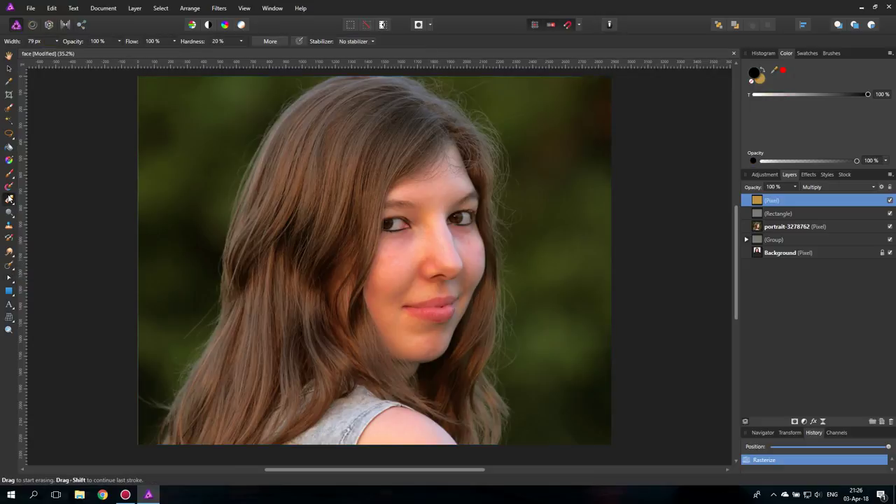
pyautogui.moveTo(57, 40)
pyautogui.mouseDown()
pyautogui.moveTo(60, 54)
pyautogui.moveTo(74, 49)
pyautogui.moveTo(58, 44)
pyautogui.moveTo(67, 51)
pyautogui.mouseUp()
pyautogui.click(239, 41)
pyautogui.moveTo(240, 54); pyautogui.dragTo(232, 54)
pyautogui.moveTo(217, 112); pyautogui.dragTo(147, 112)
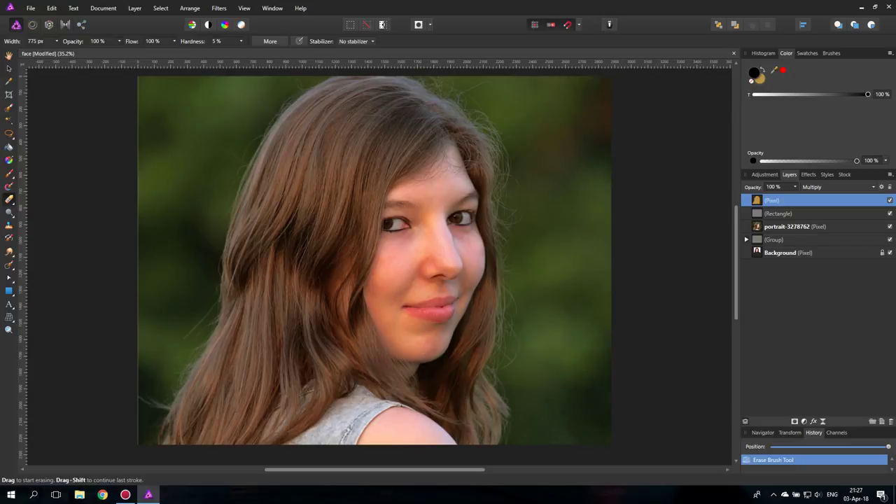
# With the Move tool active, toggle the tan Pixel layer's visibility to compare the correction
pyautogui.click(8, 68)
pyautogui.click(889, 201)
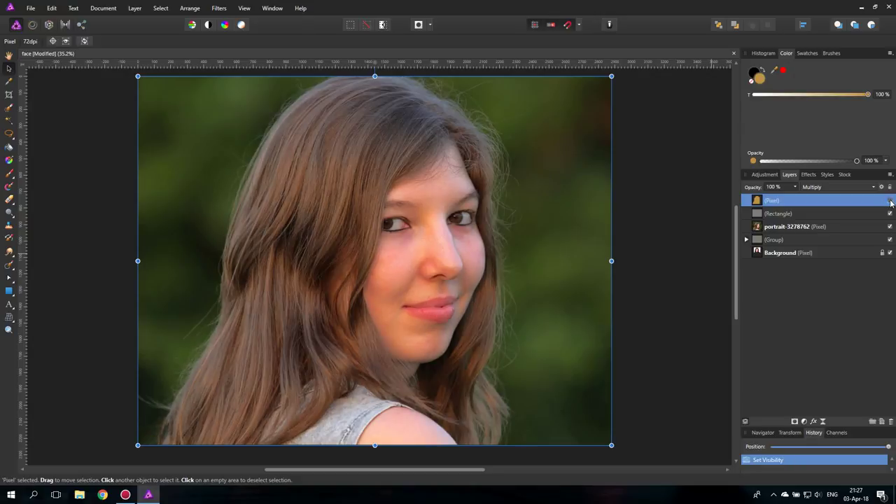
pyautogui.click(890, 201)
pyautogui.click(889, 200)
pyautogui.click(889, 200)
pyautogui.click(889, 201)
pyautogui.click(889, 202)
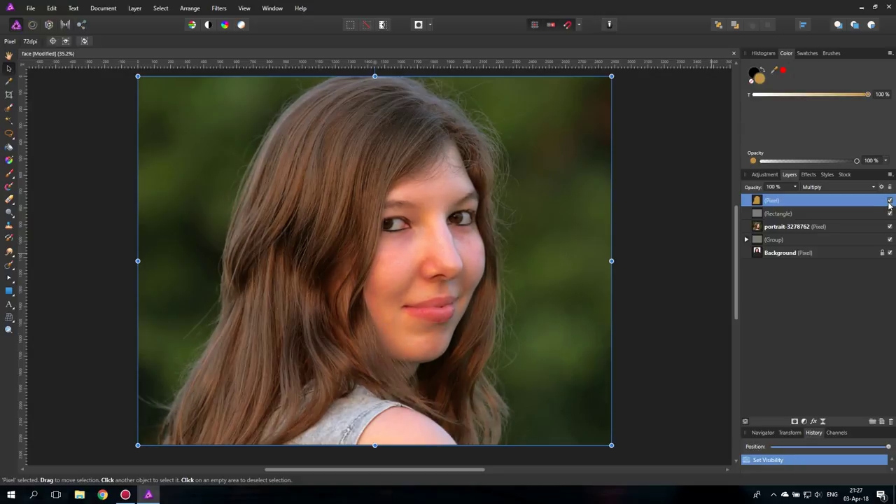
# Group the tan Pixel and gray Rectangle layers with Ctrl+G, then compare the group on and off
pyautogui.keyDown('shift'); pyautogui.click(798, 214); pyautogui.keyUp('shift')
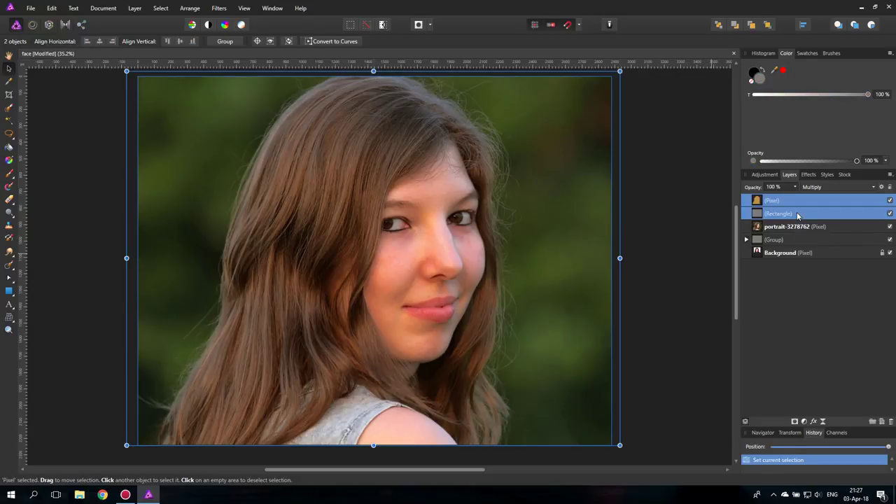
pyautogui.hotkey('ctrl', 'g')
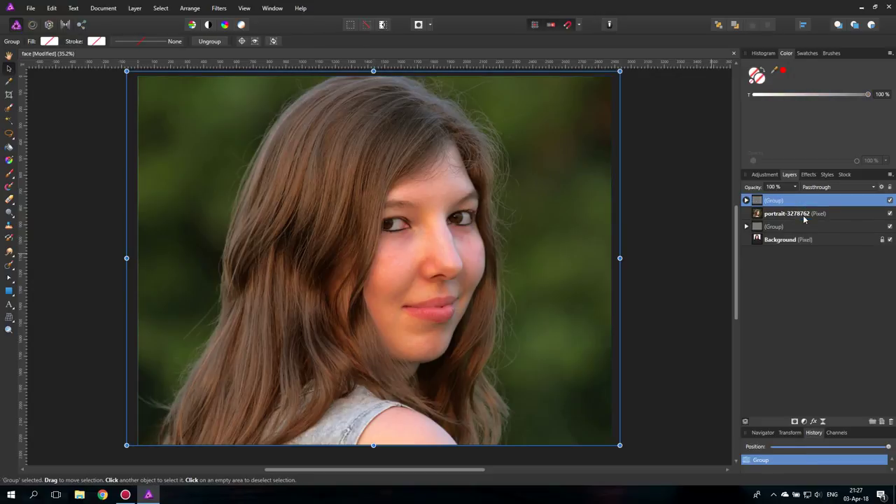
pyautogui.click(889, 201)
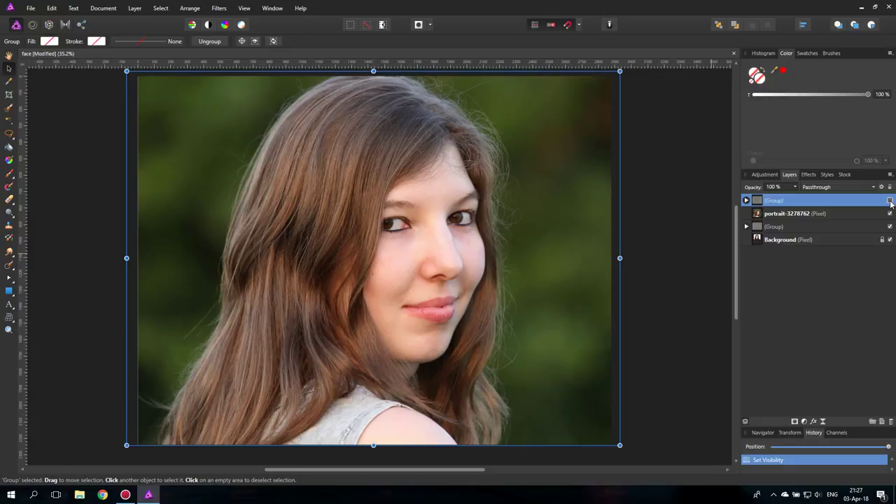
pyautogui.click(889, 201)
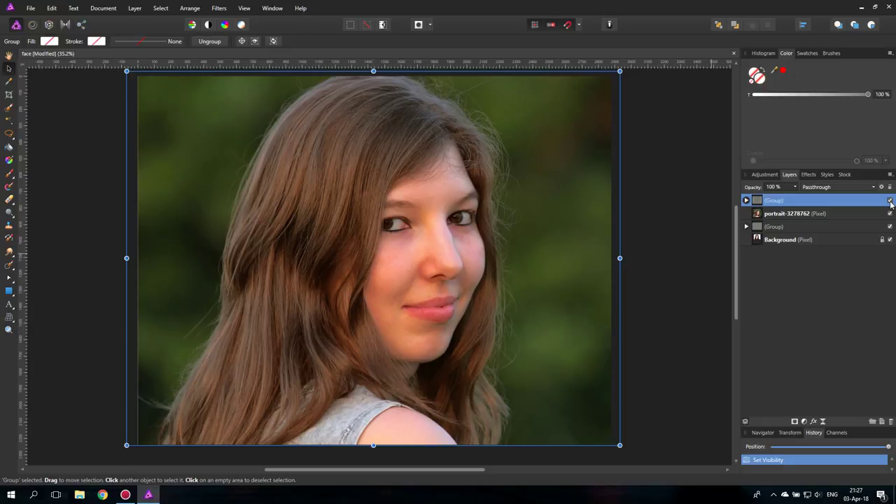